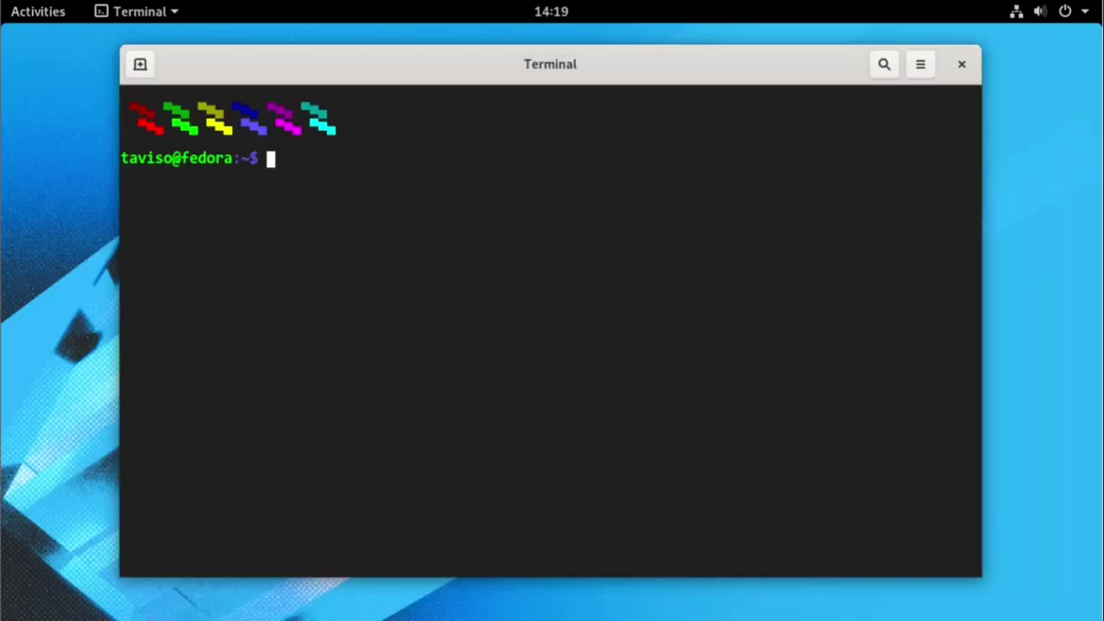
Mount /dev/sdb read-only at /mnt/floppy and list the floppy's files with ls -l
{"action": "type", "text": "sudo mount -o "}
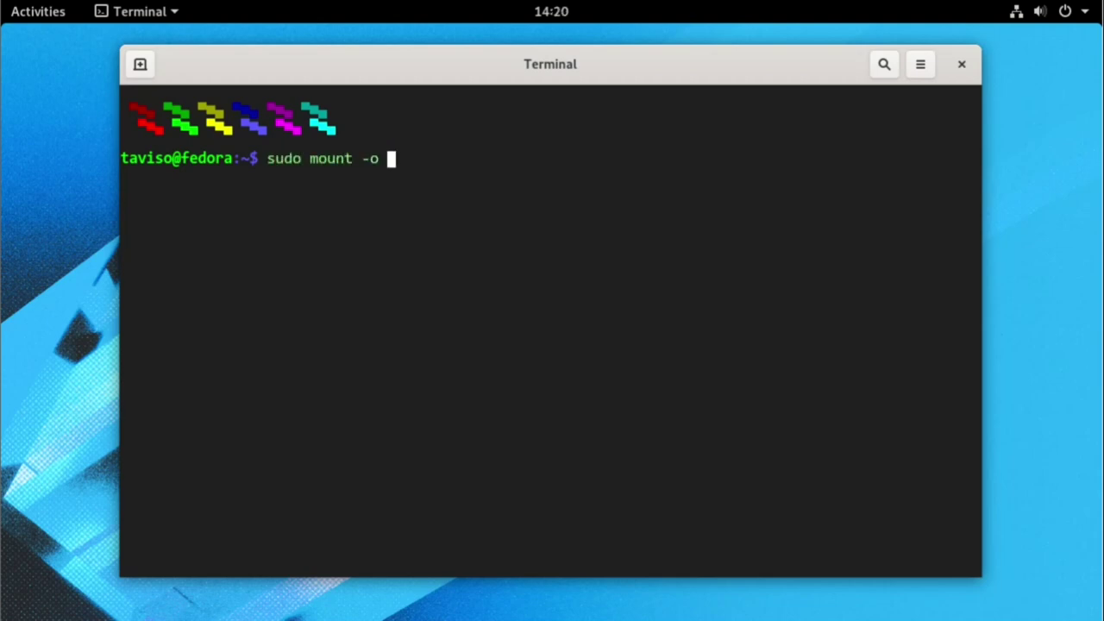
{"action": "type", "text": "ro /dev/sdb /mnt/floppy"}
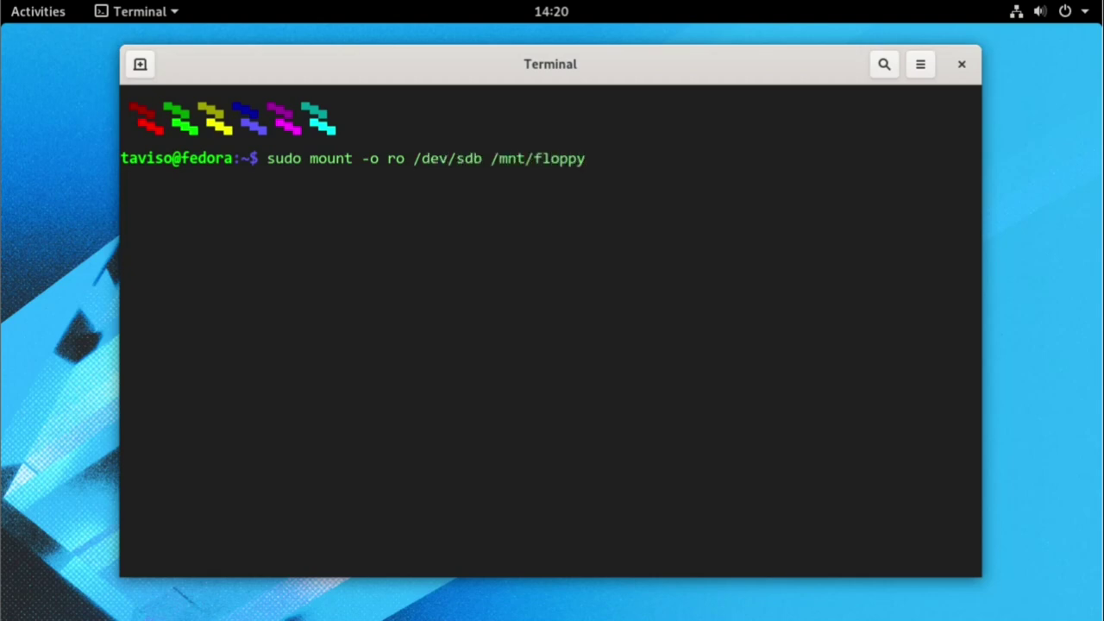
{"action": "key", "text": "Return"}
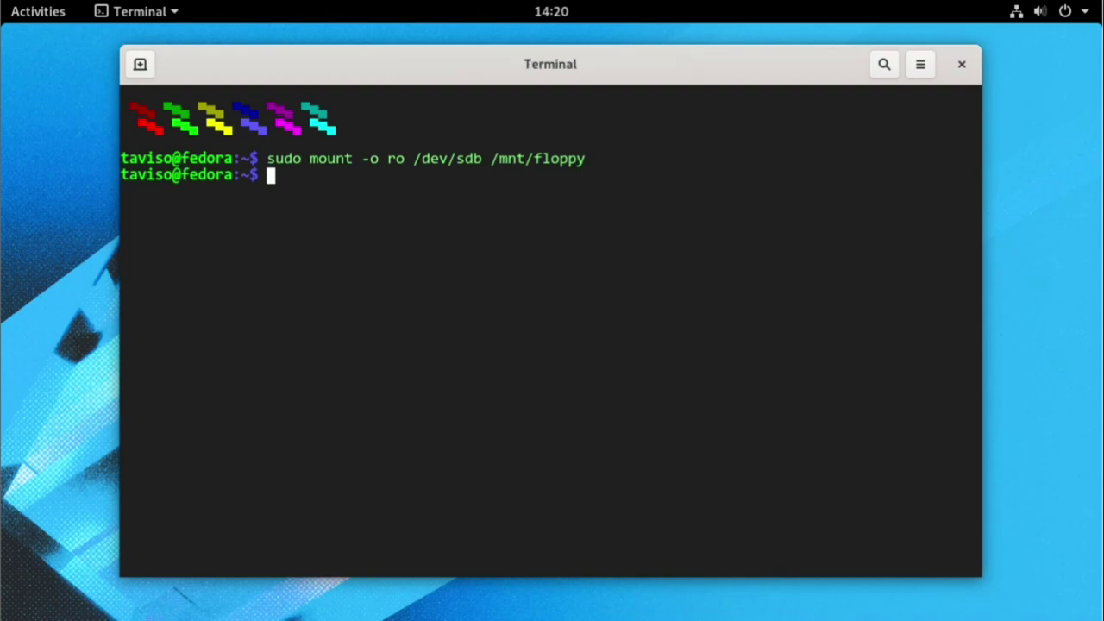
{"action": "type", "text": "ls -l /de"}
{"action": "key", "text": "BackSpace"}
{"action": "type", "text": "mn"}
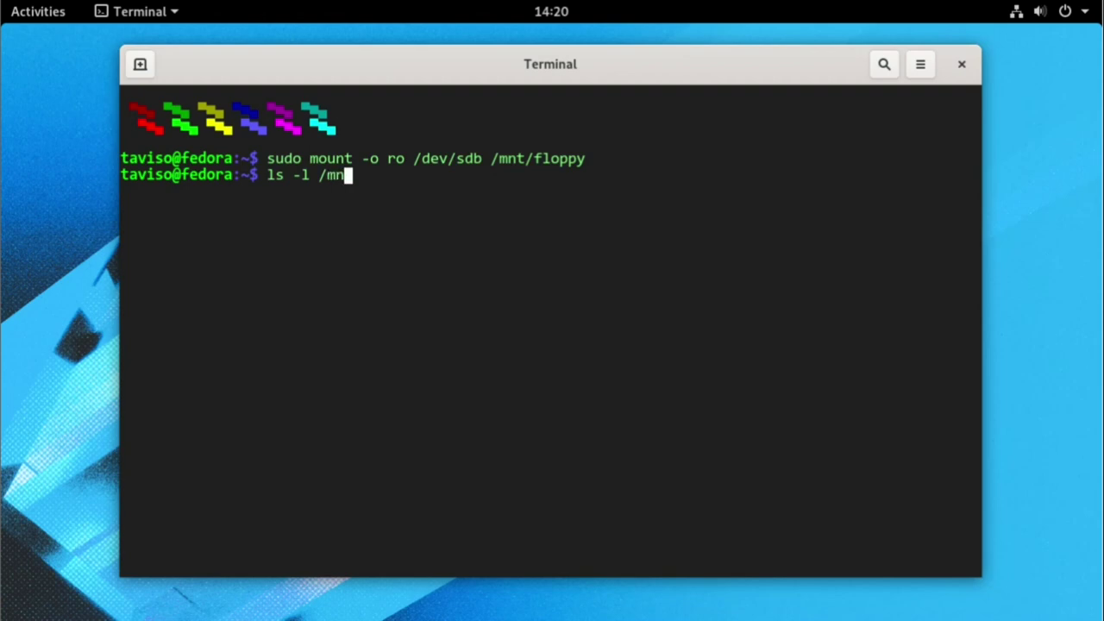
{"action": "type", "text": "t/floppy"}
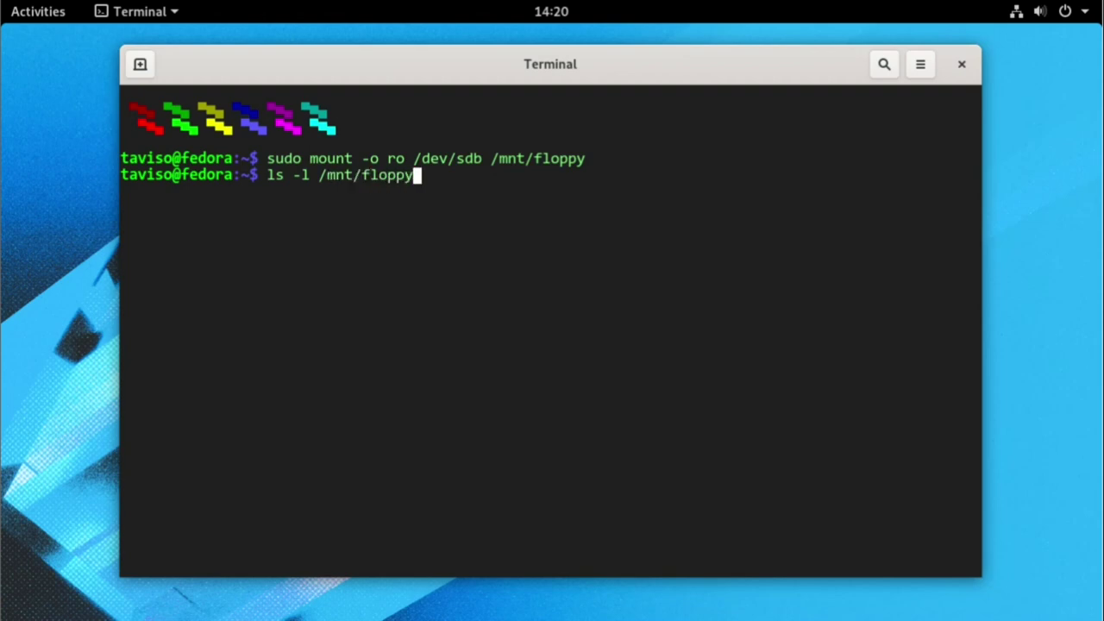
{"action": "key", "text": "Return"}
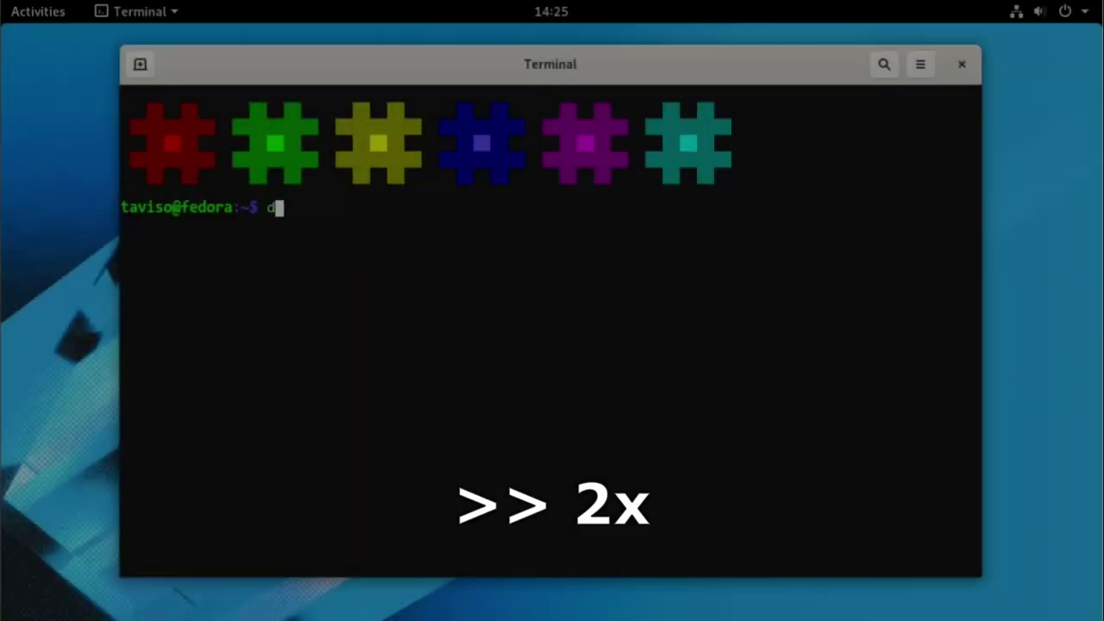
Start dosemu -term, switch to drive A: and list its files
{"action": "type", "text": "dosemu -term"}
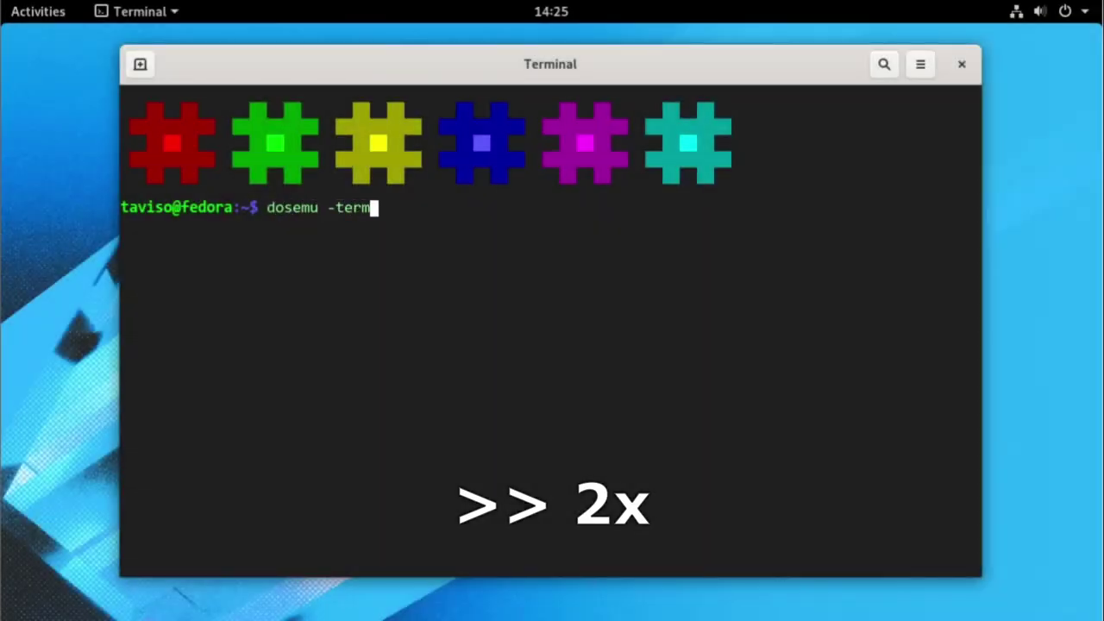
{"action": "key", "text": "Return"}
{"action": "type", "text": "a:"}
{"action": "key", "text": "Return"}
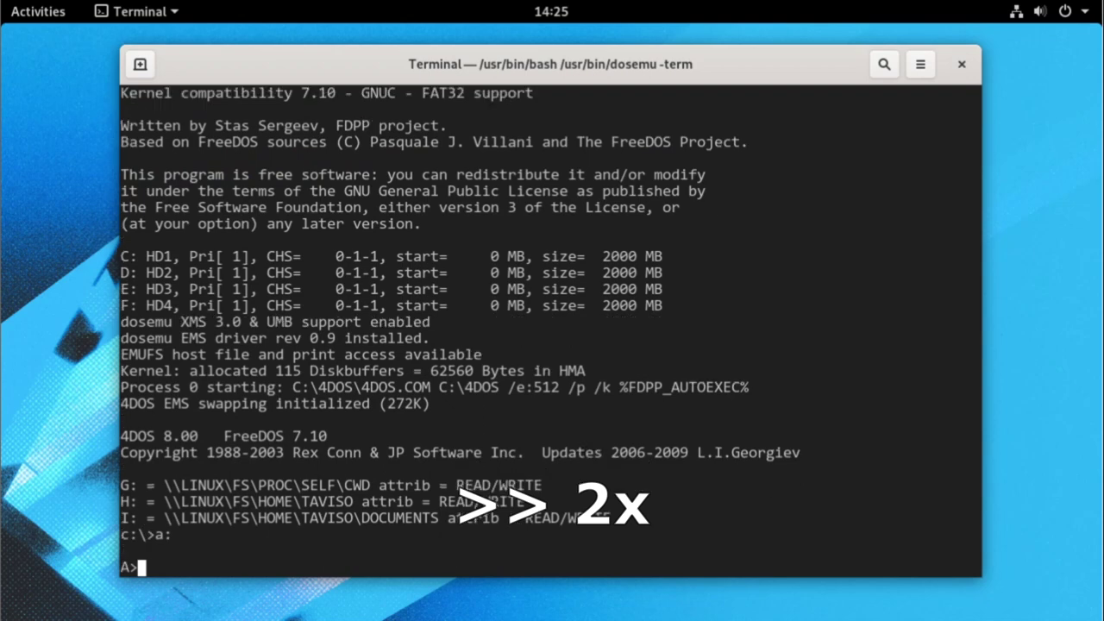
{"action": "type", "text": "dir /n"}
{"action": "key", "text": "Return"}
Run install.exe, confirm the colour bars, and set the install path to C:\GMK5
{"action": "type", "text": "install.exe"}
{"action": "key", "text": "Return"}
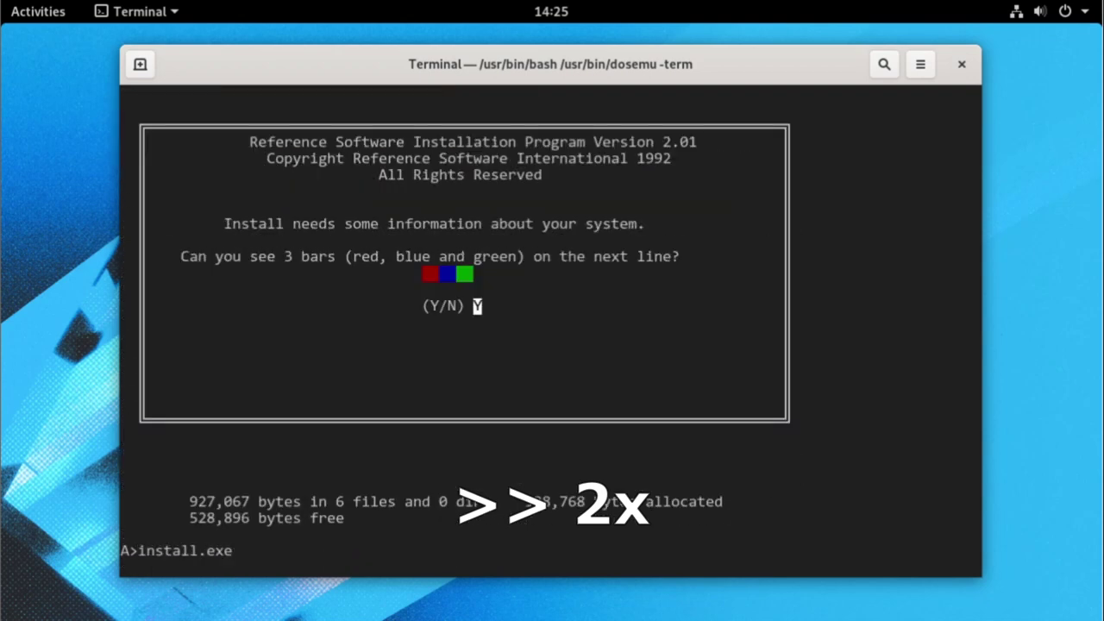
{"action": "key", "text": "Return"}
{"action": "key", "text": "Return"}
{"action": "key", "text": "BackSpace"}
{"action": "key", "text": "BackSpace"}
{"action": "key", "text": "BackSpace"}
{"action": "key", "text": "BackSpace"}
{"action": "key", "text": "BackSpace"}
{"action": "key", "text": "BackSpace"}
{"action": "key", "text": "BackSpace"}
{"action": "key", "text": "BackSpace"}
{"action": "key", "text": "BackSpace"}
{"action": "key", "text": "BackSpace"}
{"action": "key", "text": "BackSpace"}
{"action": "key", "text": "BackSpace"}
{"action": "key", "text": "BackSpace"}
{"action": "key", "text": "BackSpace"}
{"action": "type", "text": "GMK5"}
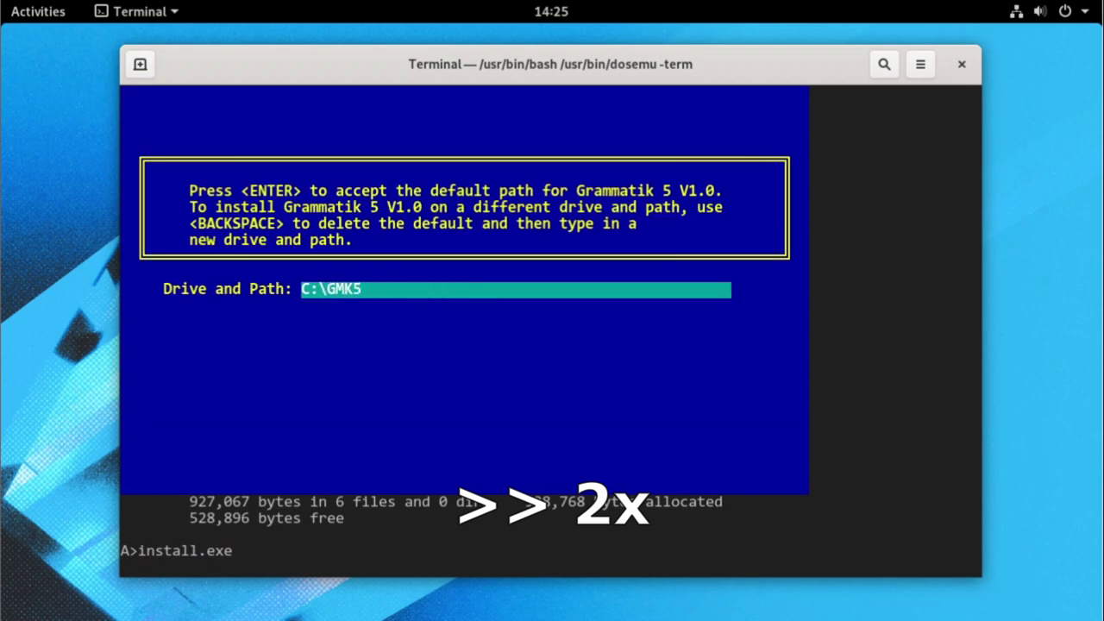
{"action": "key", "text": "Return"}
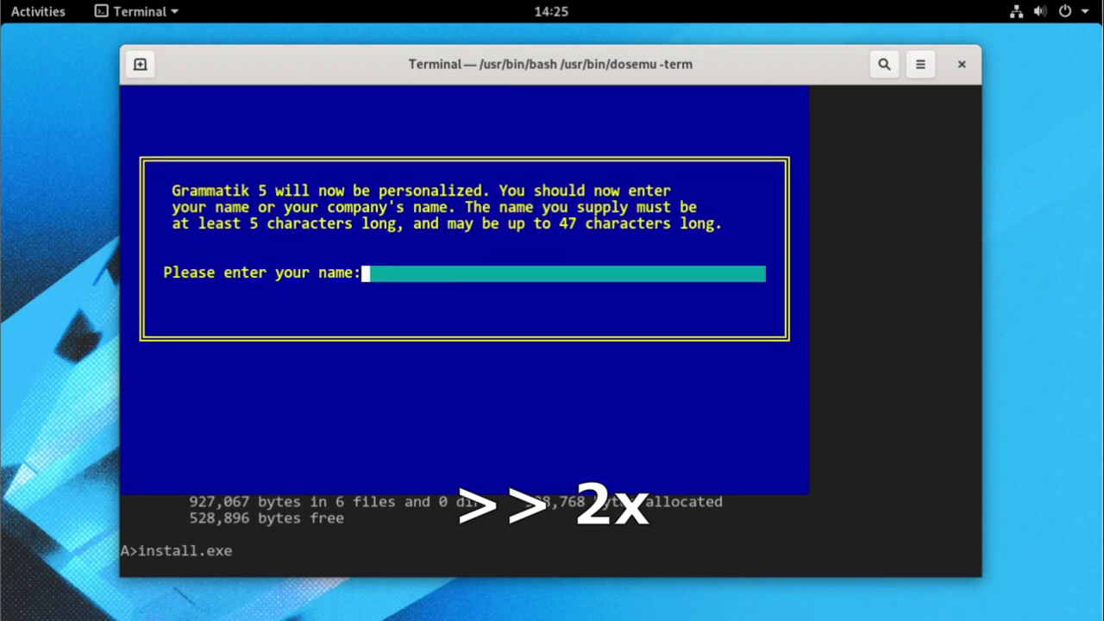
Enter the user's name for registration, answer the AUTOEXEC.BAT question, and page through the README
{"action": "type", "text": "Tavis Ormandy"}
{"action": "key", "text": "Return"}
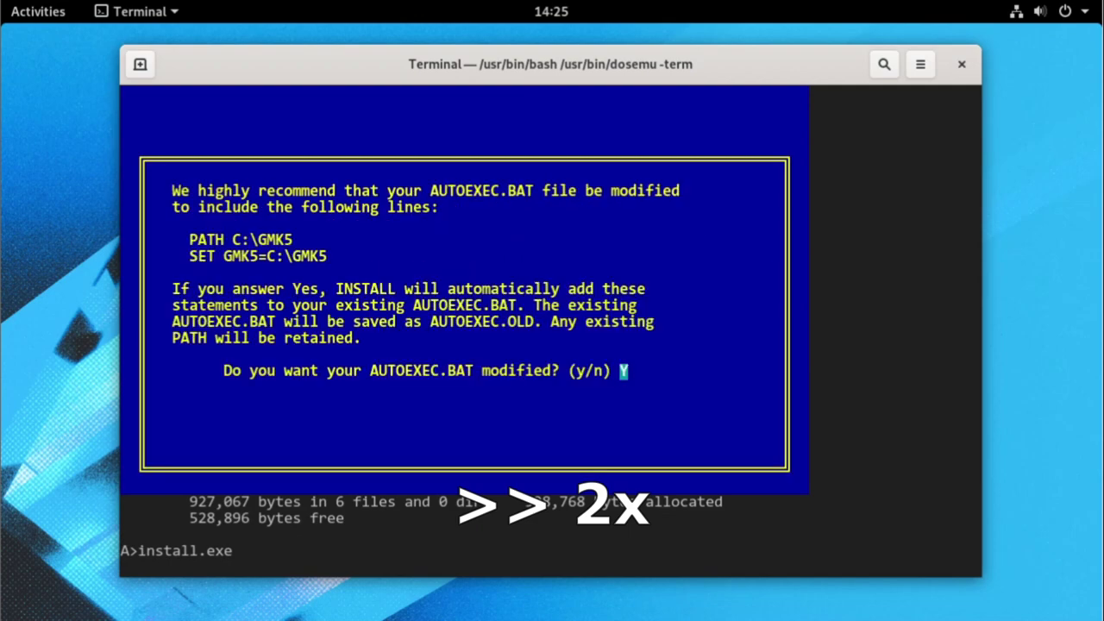
{"action": "key", "text": "Return"}
{"action": "key", "text": "Return"}
{"action": "key", "text": "Return"}
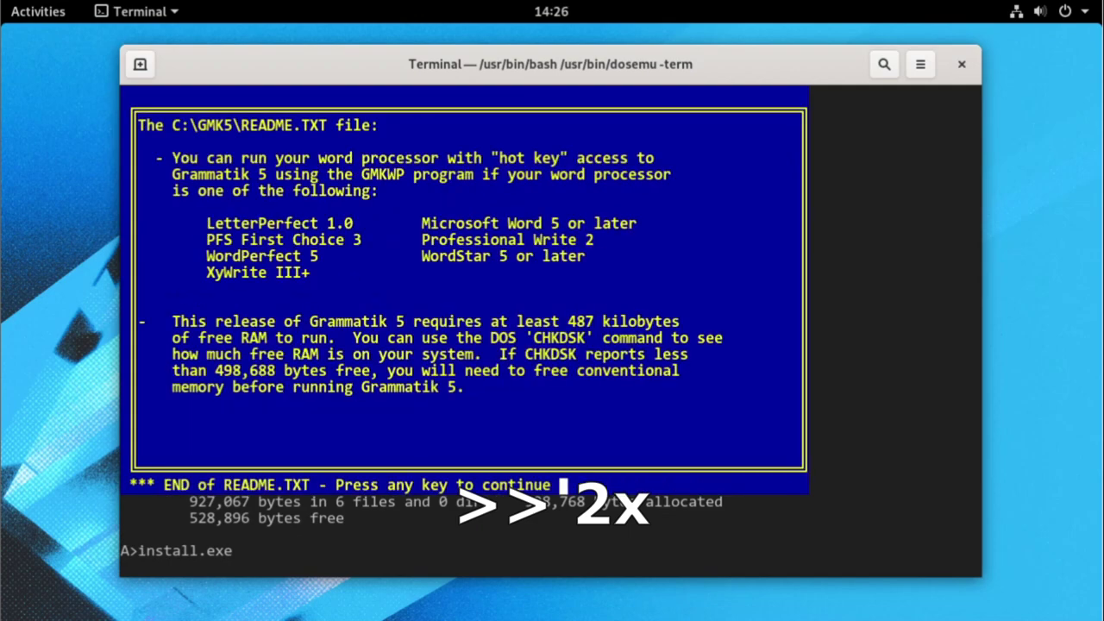
{"action": "key", "text": "Return"}
{"action": "key", "text": "Return"}
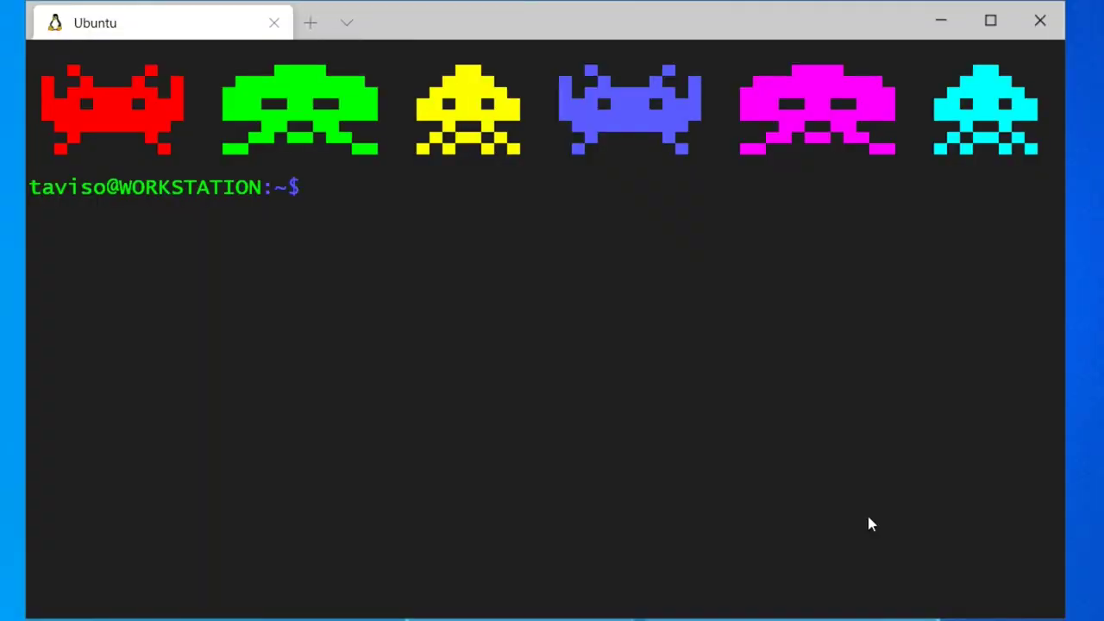
Start DOSEMU, change into gmk5, list its files, and run tour to launch Grammatik 5
{"action": "left_click", "coordinate": [869, 522]}
{"action": "type", "text": "dosemu"}
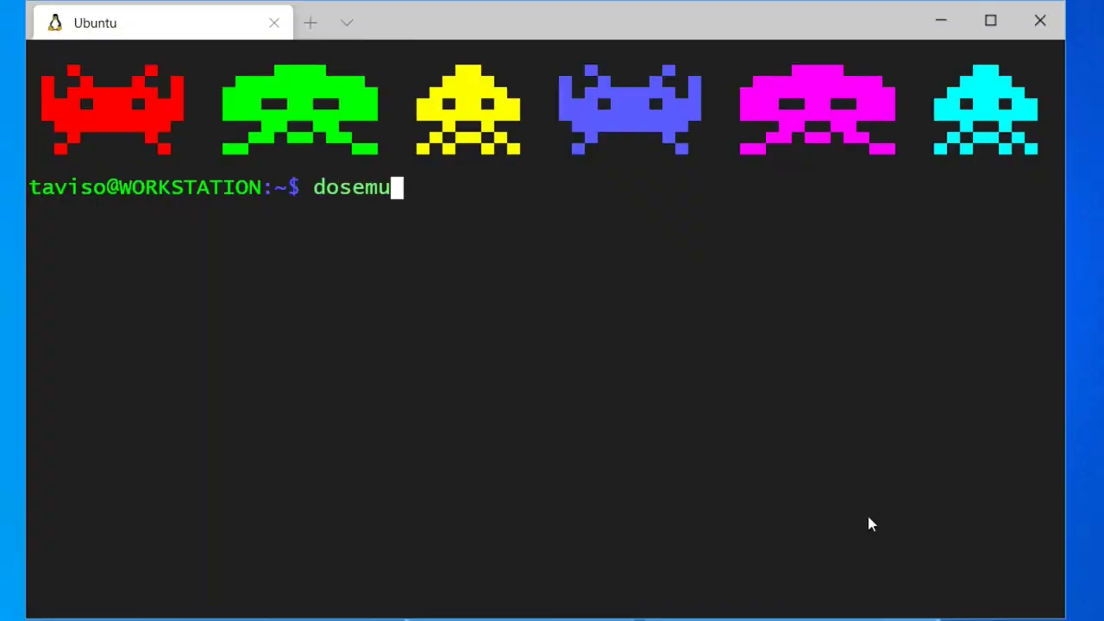
{"action": "key", "text": "Return"}
{"action": "type", "text": "cd "}
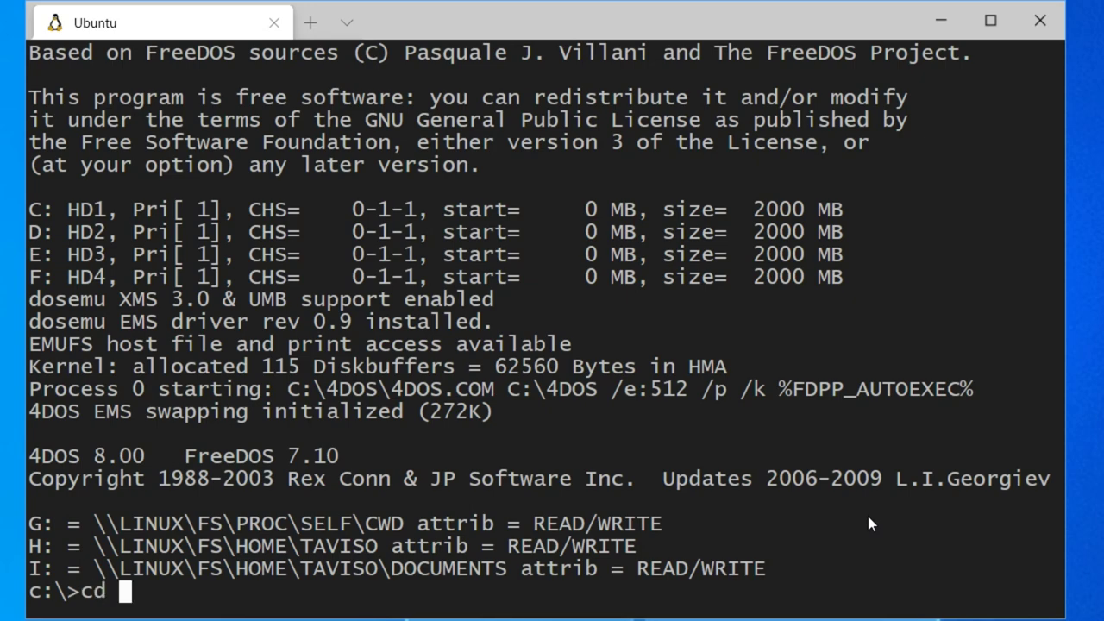
{"action": "type", "text": "gmk5"}
{"action": "key", "text": "Return"}
{"action": "type", "text": "dir /"}
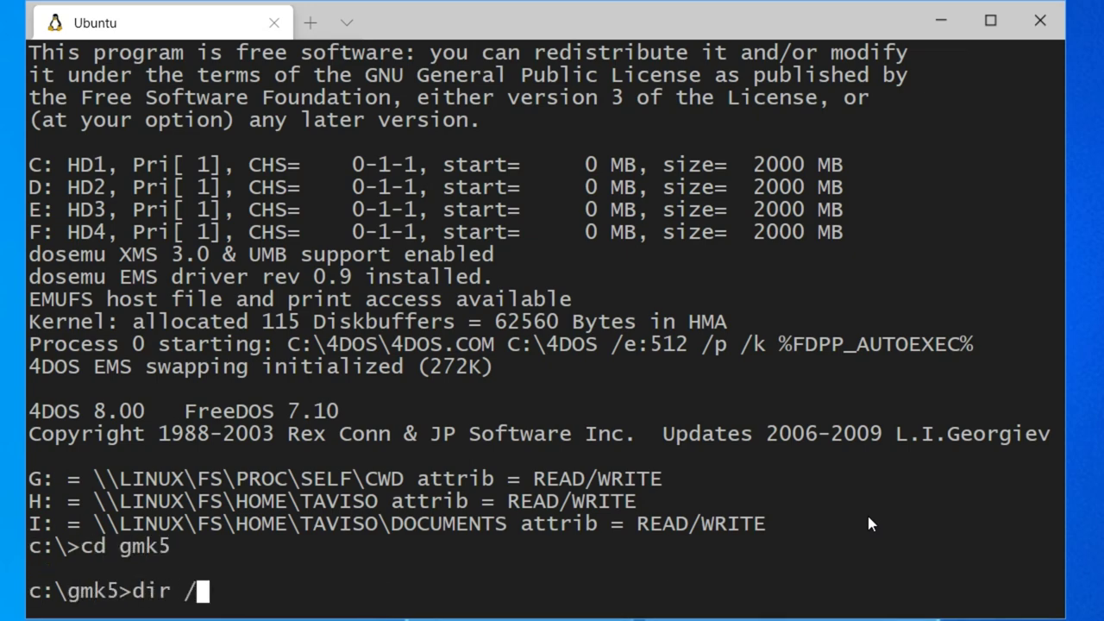
{"action": "key", "text": "Return"}
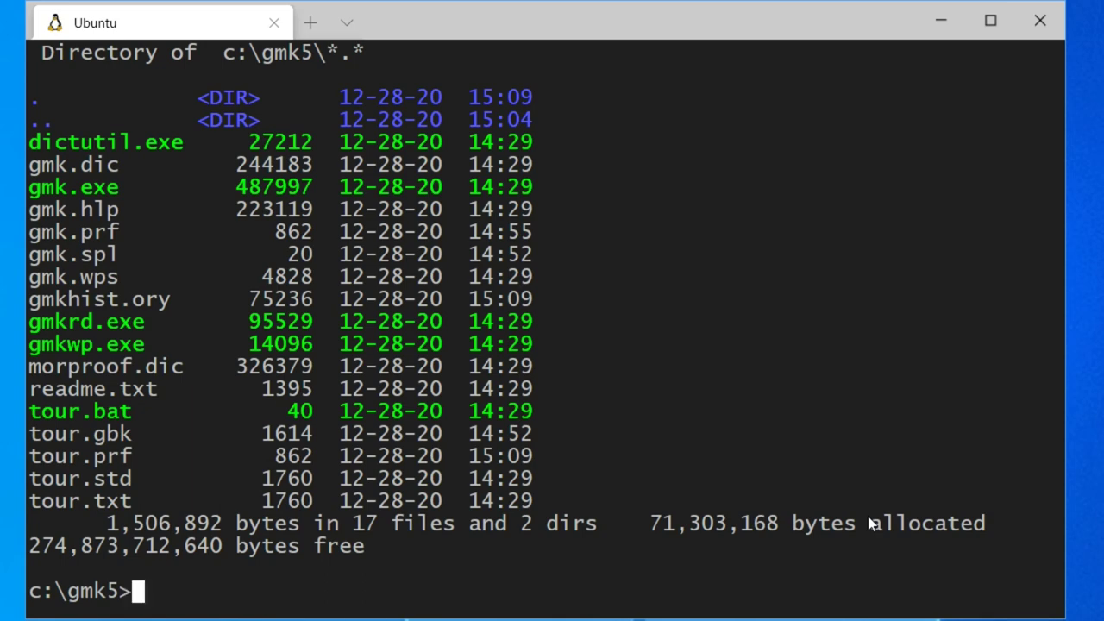
{"action": "type", "text": "tour"}
{"action": "key", "text": "Return"}
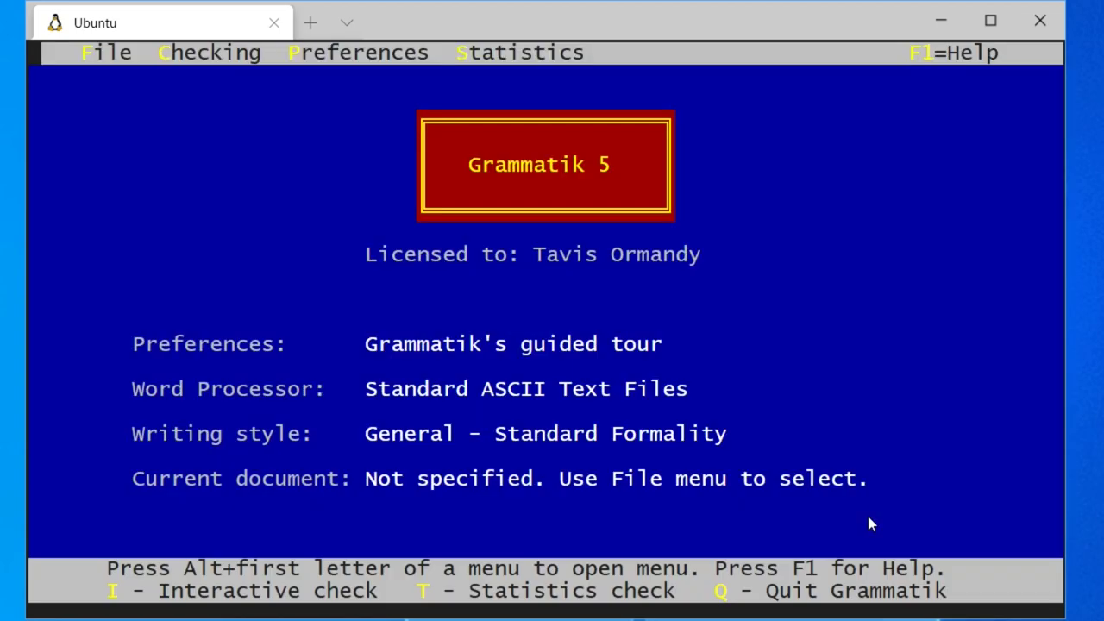
Choose C:\GMK5\tour.txt from the file menu and begin checking it
{"action": "key", "text": "alt+f"}
{"action": "key", "text": "Down"}
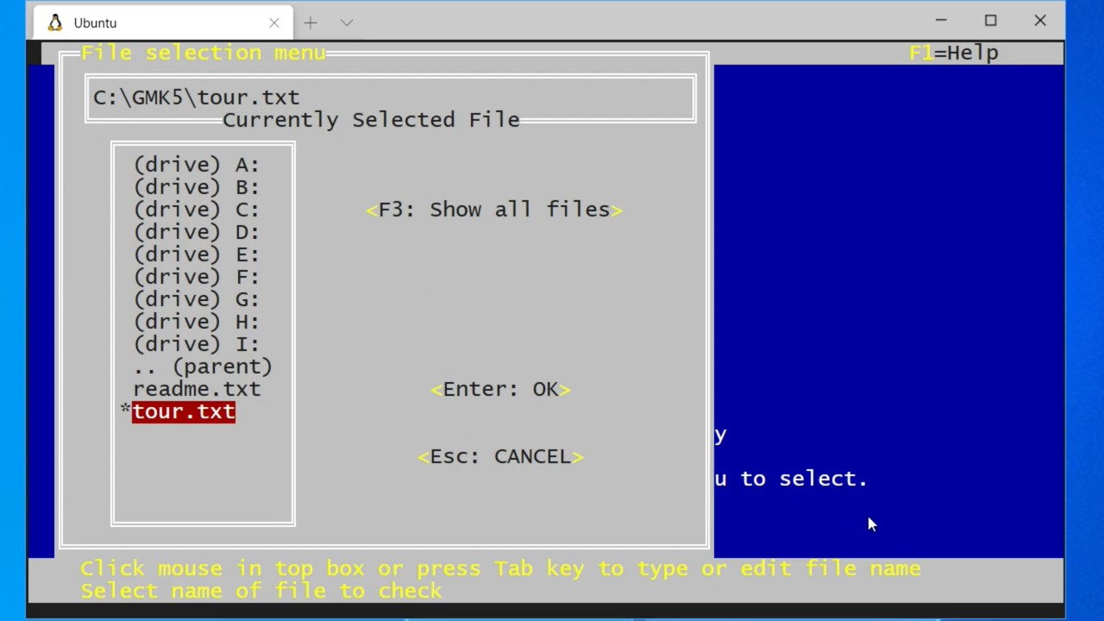
{"action": "key", "text": "Return"}
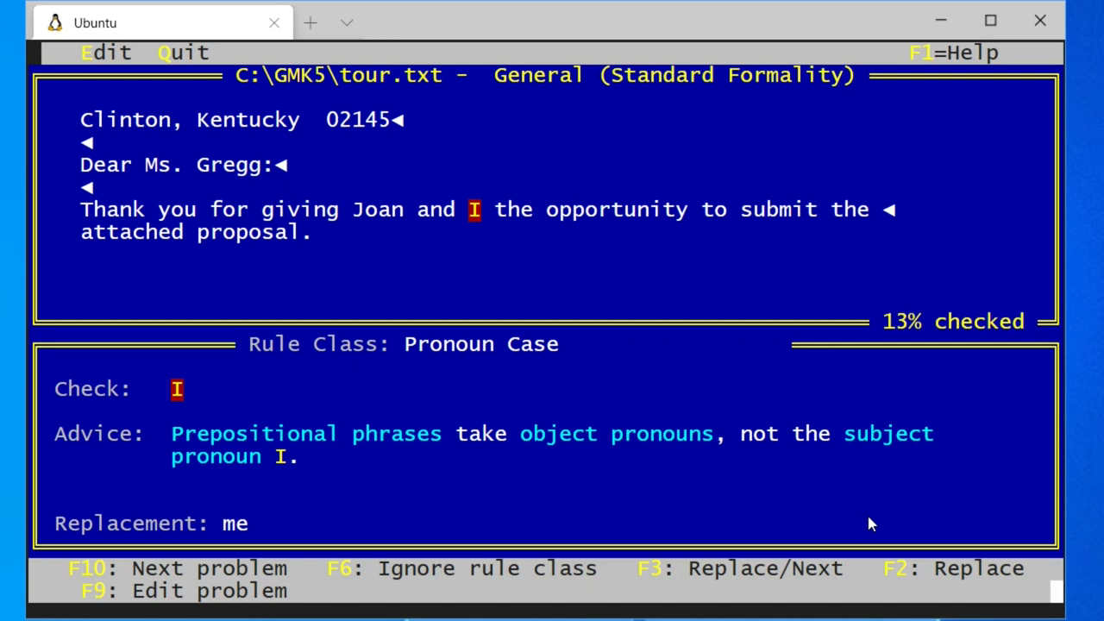
Replace I with me, fix pleazure to pleasure, skip TEC, and correct htat to that
{"action": "key", "text": "F3"}
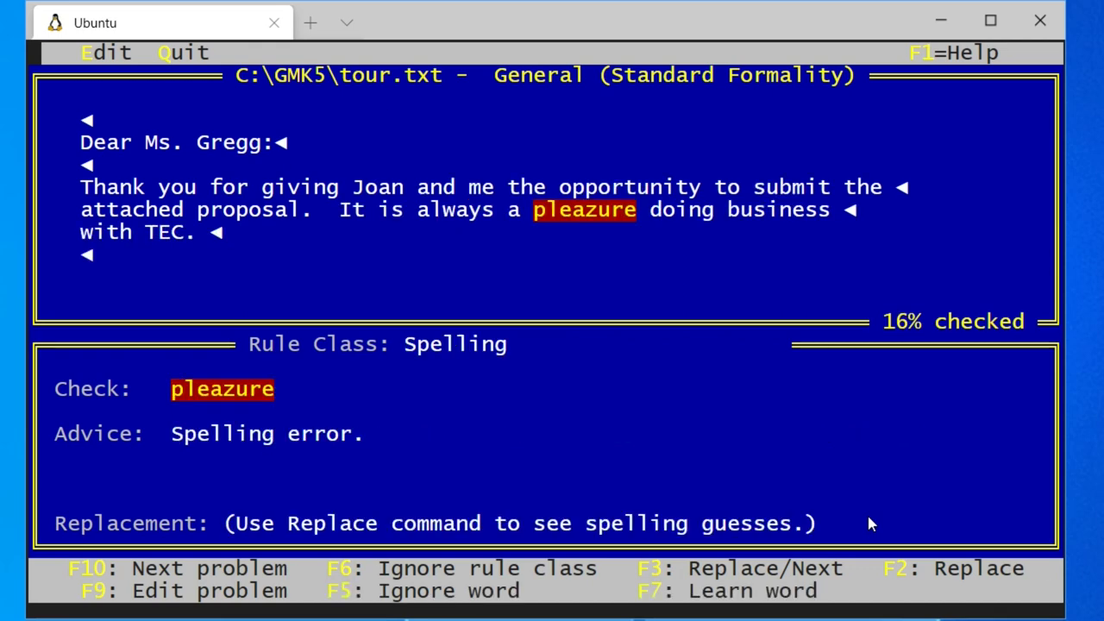
{"action": "key", "text": "F2"}
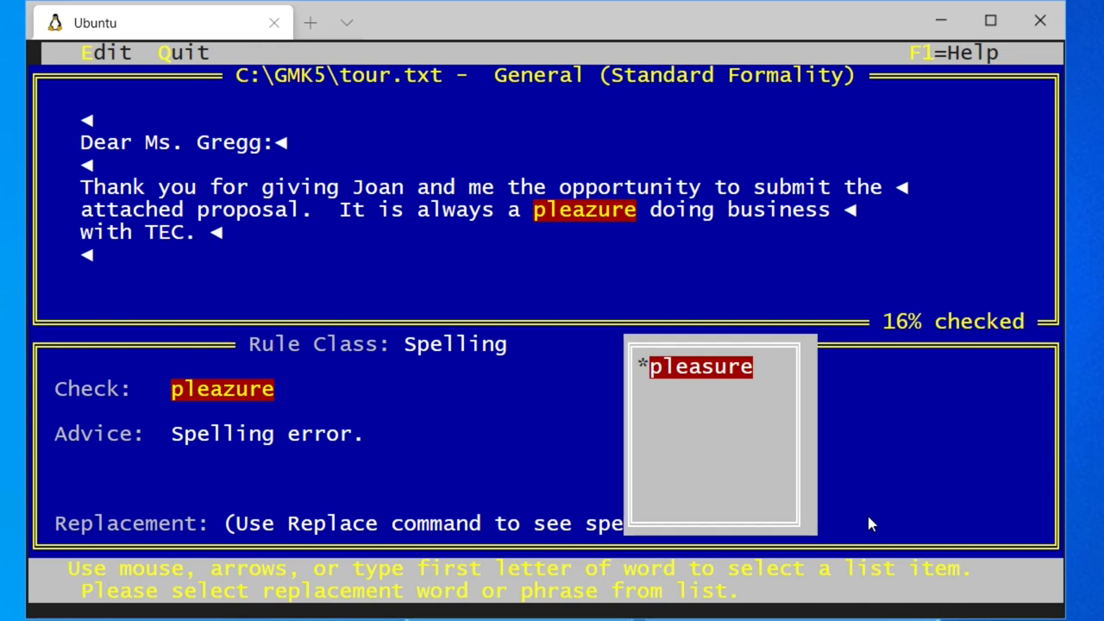
{"action": "key", "text": "Return"}
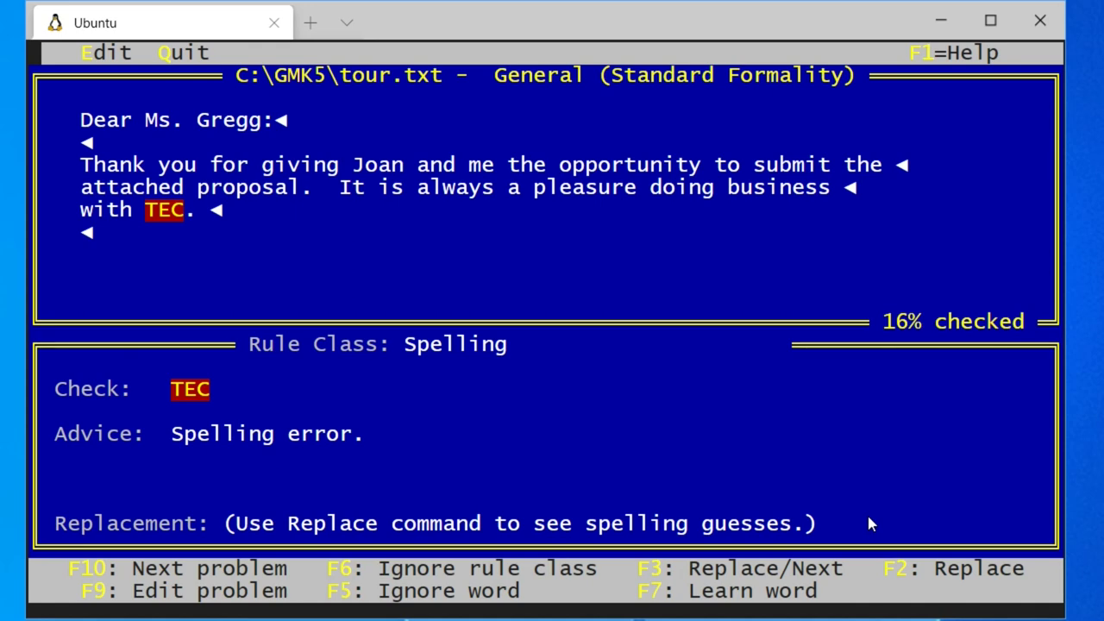
{"action": "key", "text": "F10"}
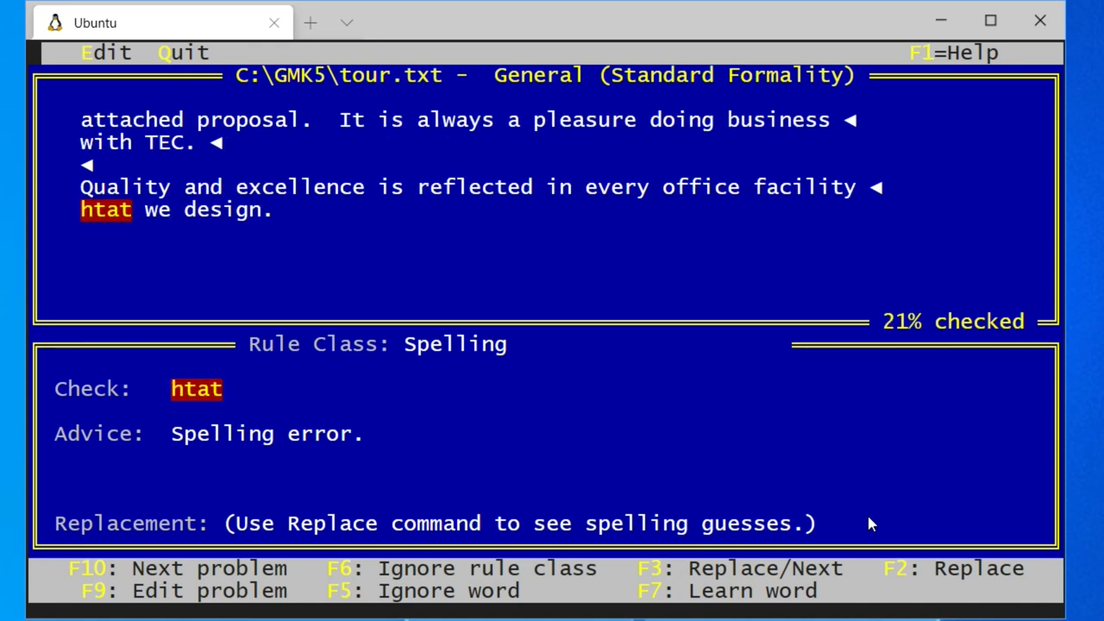
{"action": "key", "text": "F3"}
{"action": "key", "text": "F3"}
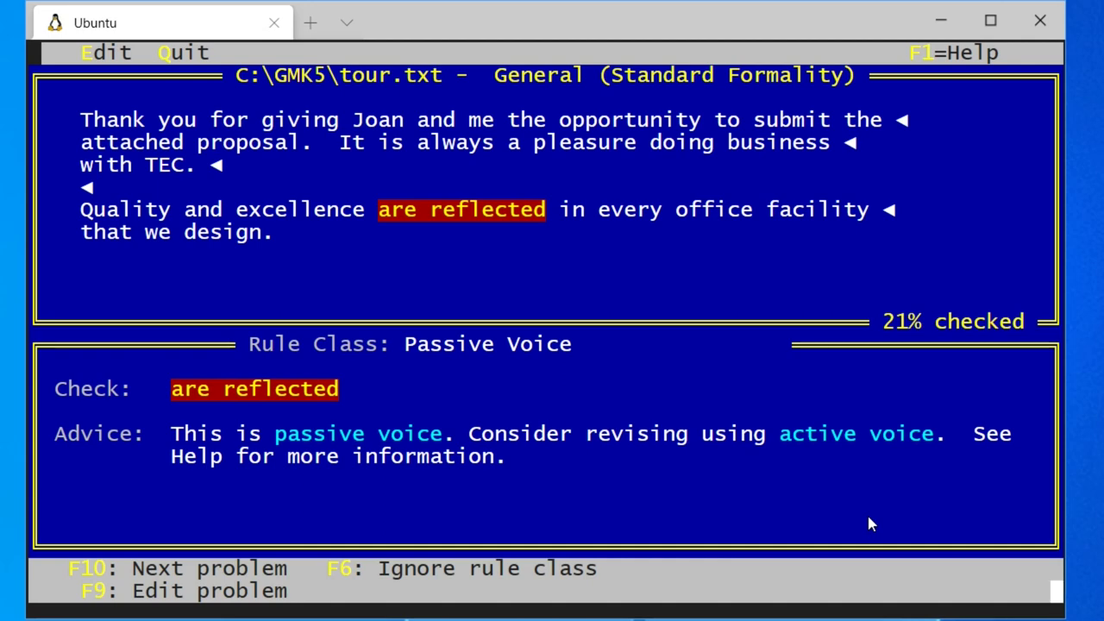
Read the Passive Voice help topic through to the end, then continue to the next problem
{"action": "key", "text": "F1"}
{"action": "key", "text": "Return"}
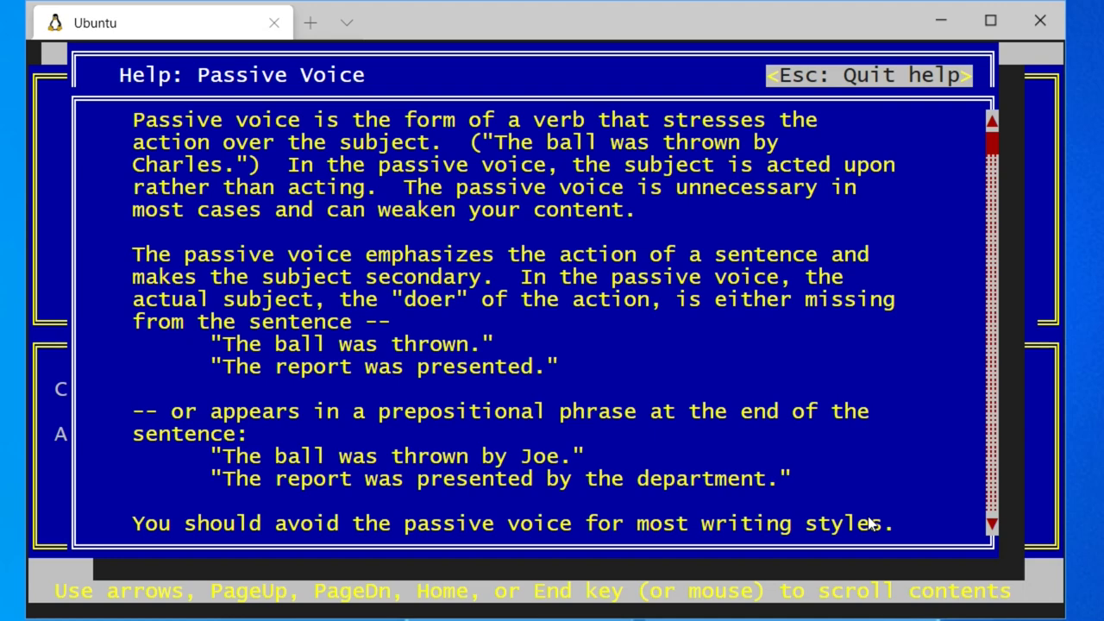
{"action": "key", "text": "Page_Down"}
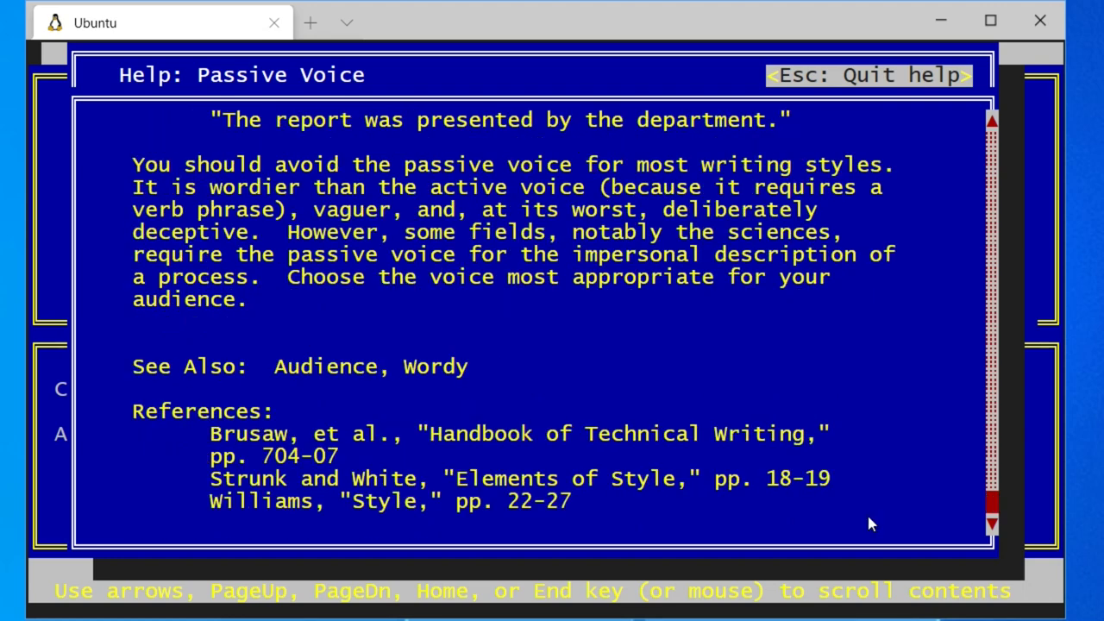
{"action": "key", "text": "Page_Up"}
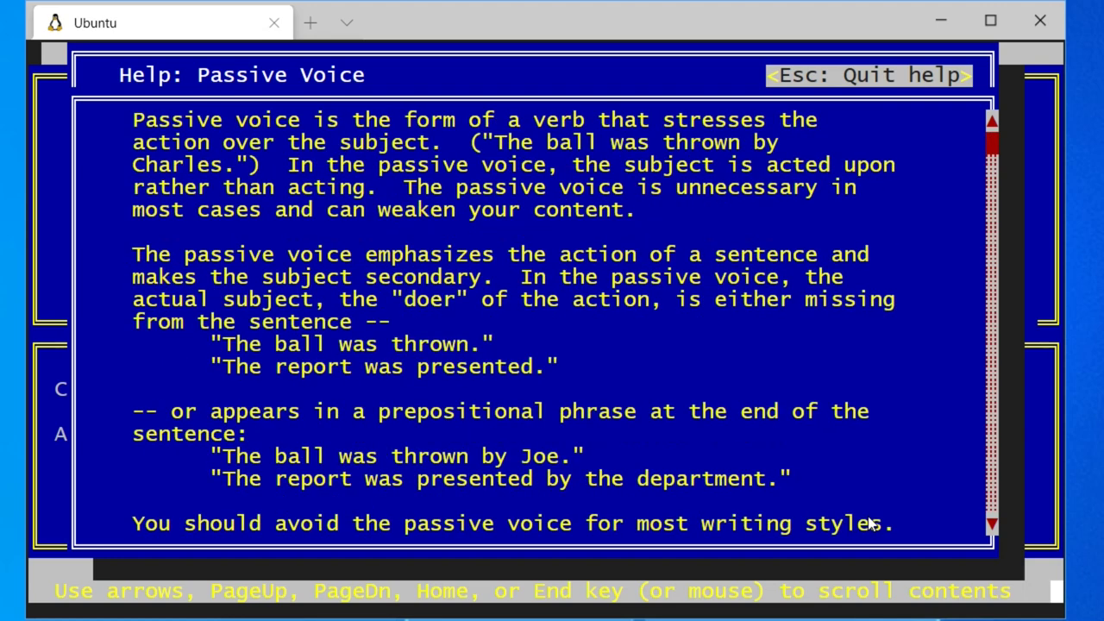
{"action": "key", "text": "Page_Down"}
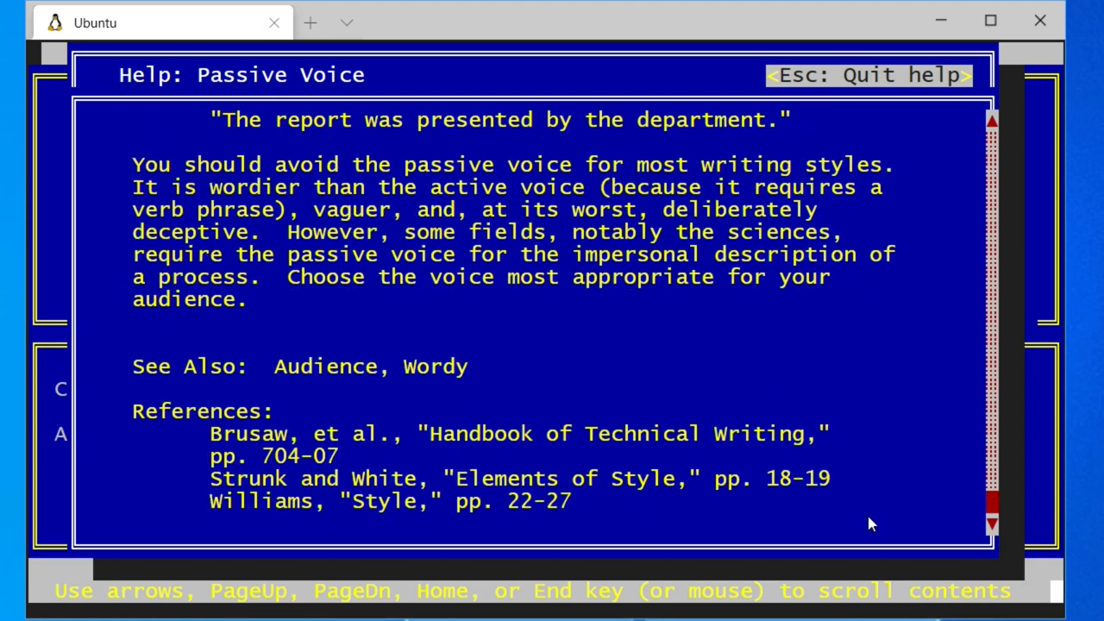
{"action": "key", "text": "Escape"}
{"action": "key", "text": "Escape"}
{"action": "key", "text": "F10"}
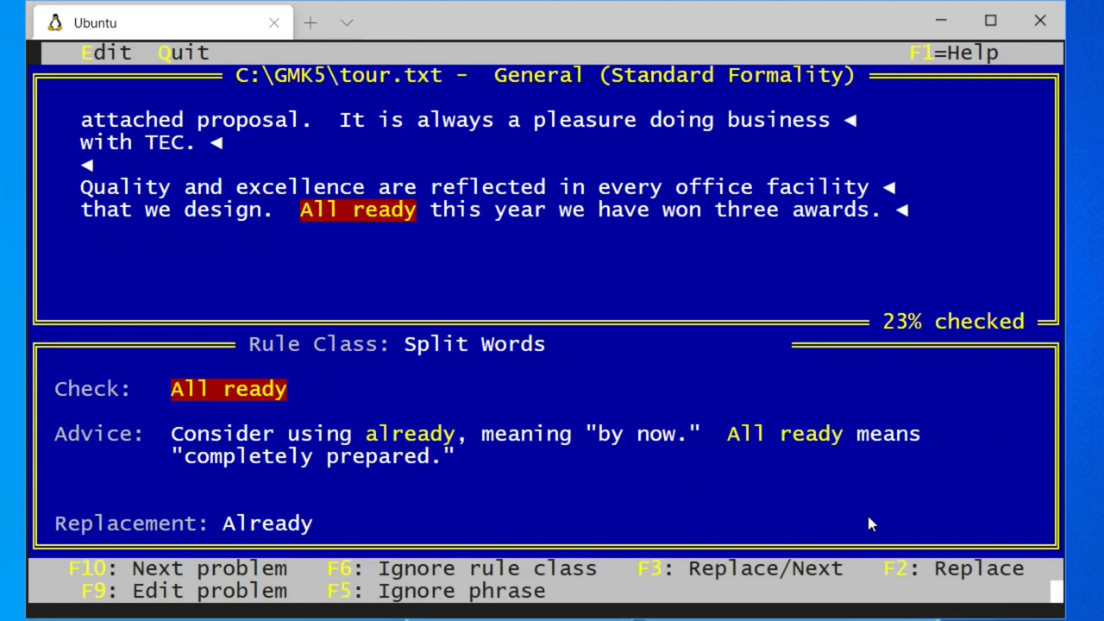
Replace 'All ready' with 'Already' and start editing the comma splice near 'operation'
{"action": "key", "text": "F3"}
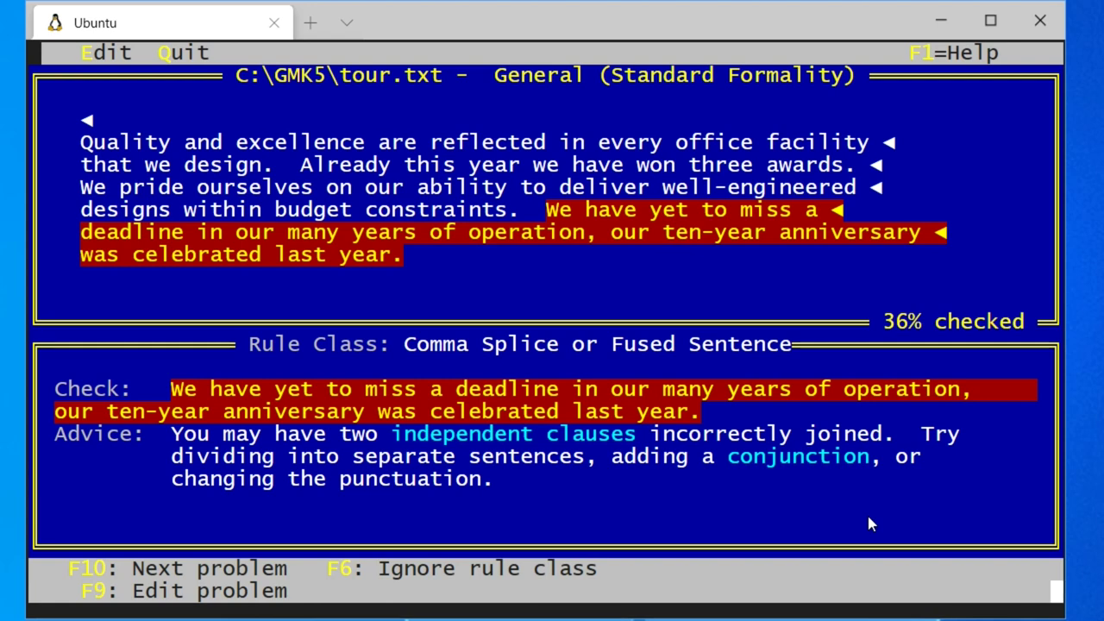
{"action": "key", "text": "F9"}
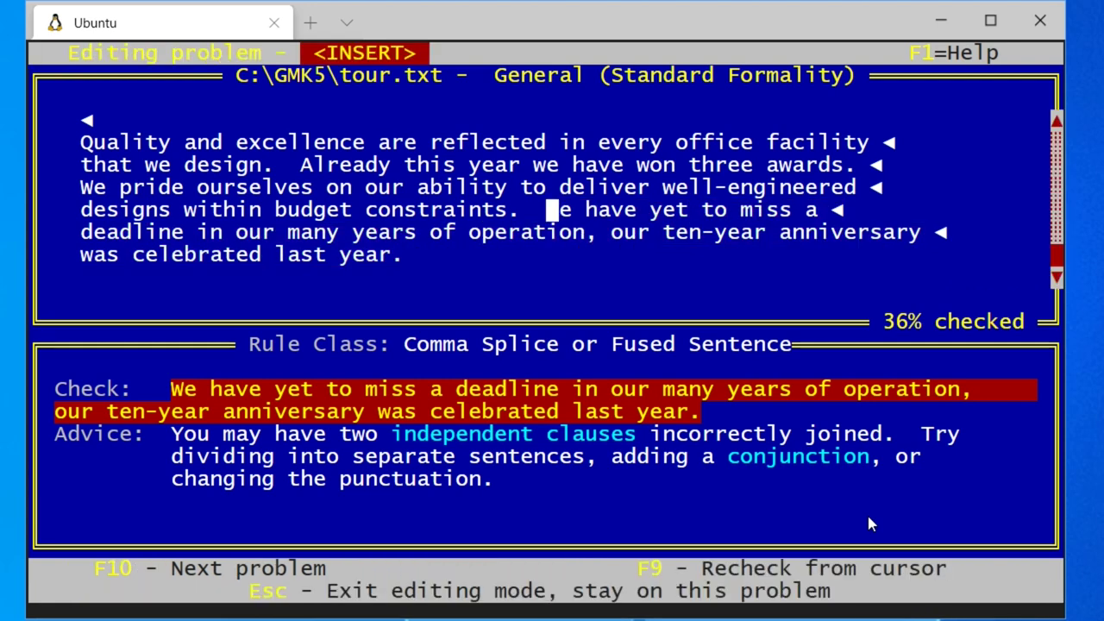
{"action": "key", "text": "Down"}
{"action": "key", "text": "Left"}
{"action": "key", "text": "Left"}
{"action": "key", "text": "Left"}
{"action": "key", "text": "Left"}
{"action": "key", "text": "Left"}
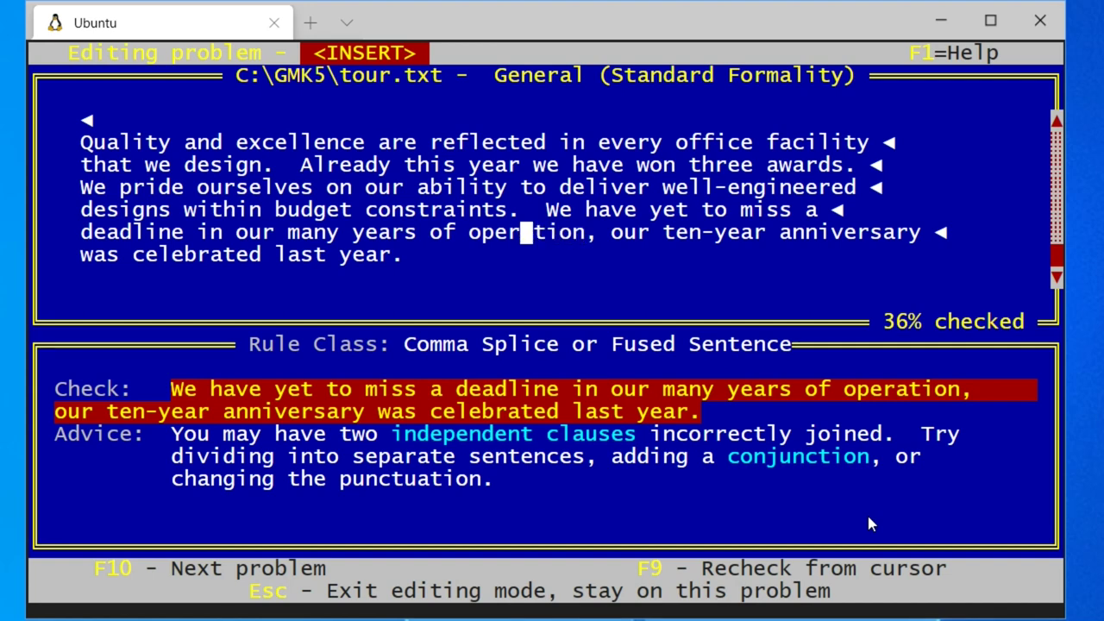
{"action": "key", "text": "Up"}
{"action": "key", "text": "Right"}
{"action": "key", "text": "Right"}
{"action": "key", "text": "Right"}
{"action": "key", "text": "Right"}
{"action": "key", "text": "Down"}
{"action": "key", "text": "Left"}
{"action": "key", "text": "Left"}
{"action": "key", "text": "Left"}
{"action": "key", "text": "Left"}
{"action": "key", "text": "Left"}
{"action": "key", "text": "Left"}
{"action": "key", "text": "Left"}
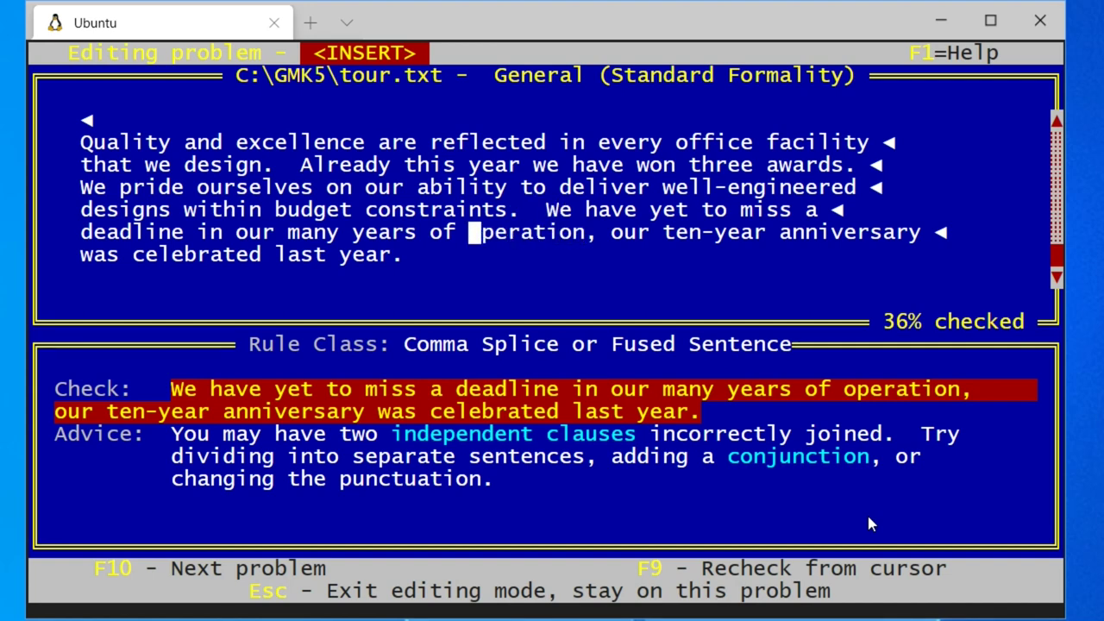
Read Grammatik's help on editing text within the checker
{"action": "key", "text": "F1"}
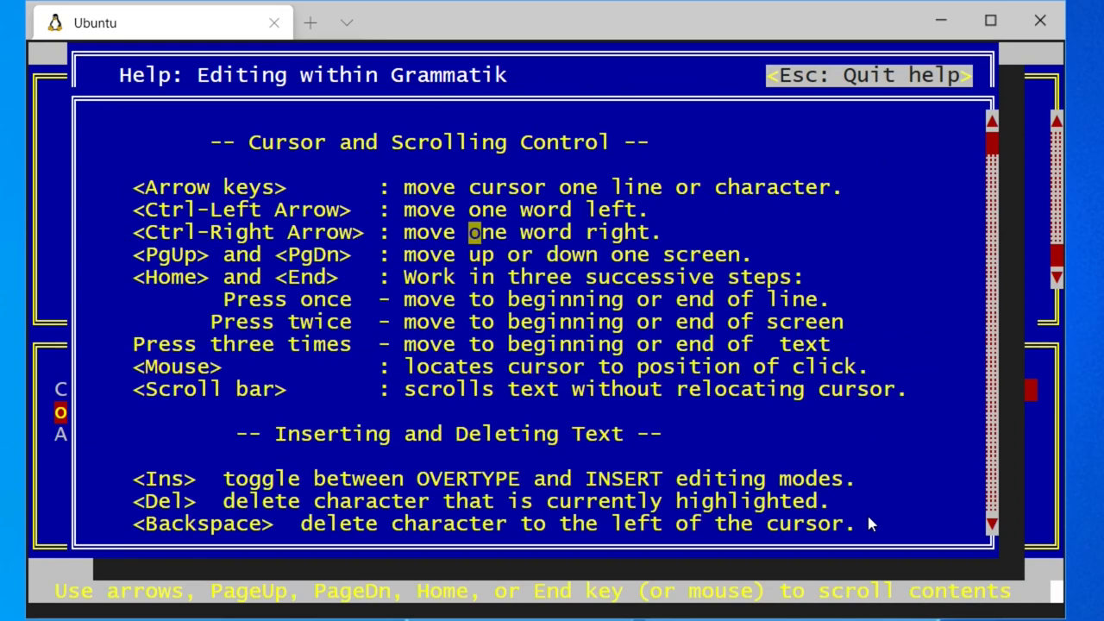
{"action": "key", "text": "Down"}
{"action": "key", "text": "Down"}
{"action": "key", "text": "Down"}
{"action": "key", "text": "Down"}
{"action": "key", "text": "Down"}
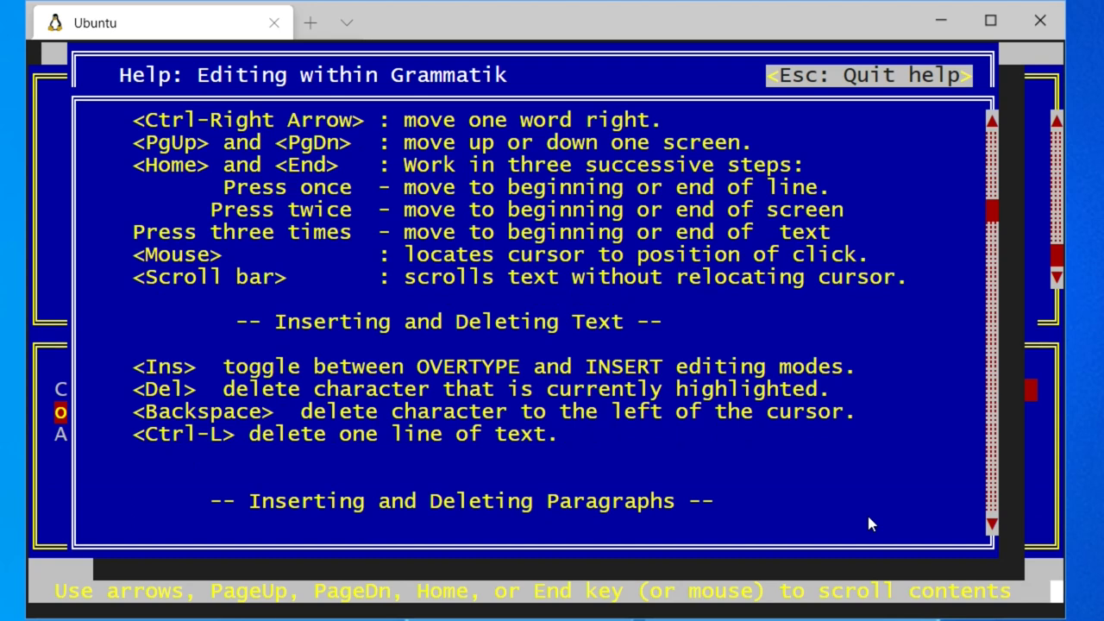
{"action": "key", "text": "Escape"}
Replace the comma with '. We celebrated', remove 'was celebrated', and recheck the sentence
{"action": "key", "text": "Right"}
{"action": "key", "text": "Right"}
{"action": "key", "text": "Right"}
{"action": "key", "text": "Right"}
{"action": "key", "text": "Right"}
{"action": "key", "text": "Right"}
{"action": "key", "text": "Right"}
{"action": "key", "text": "Right"}
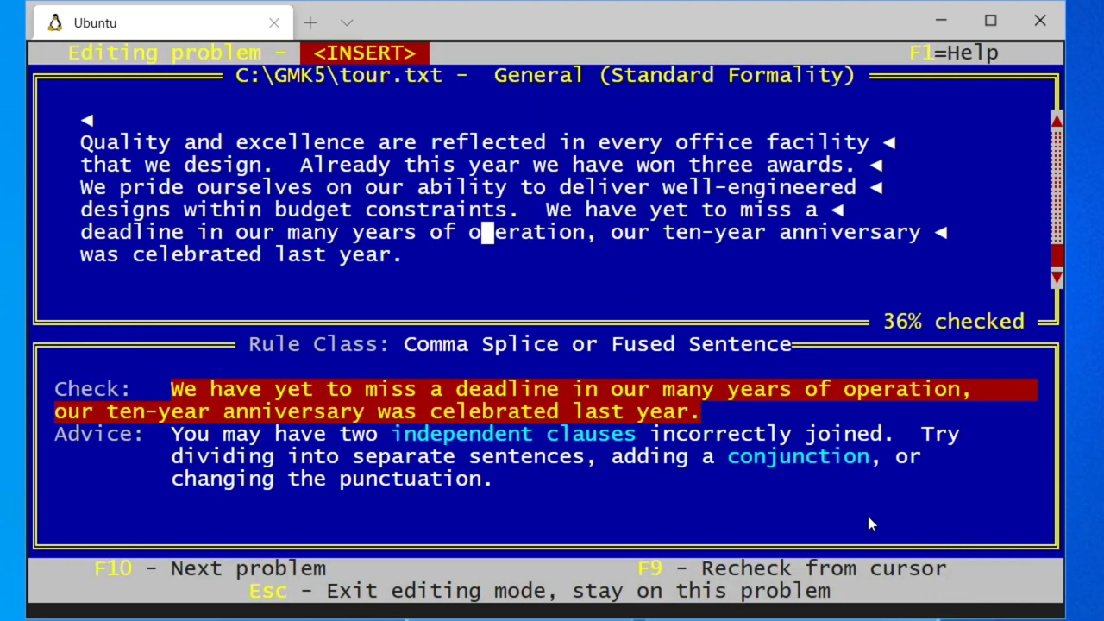
{"action": "key", "text": "Right"}
{"action": "key", "text": "Right"}
{"action": "key", "text": "Right"}
{"action": "key", "text": "Right"}
{"action": "key", "text": "Right"}
{"action": "key", "text": "Right"}
{"action": "key", "text": "Right"}
{"action": "key", "text": "Right"}
{"action": "key", "text": "Right"}
{"action": "key", "text": "Right"}
{"action": "key", "text": "Right"}
{"action": "key", "text": "Left"}
{"action": "key", "text": "Left"}
{"action": "key", "text": "Left"}
{"action": "key", "text": "Left"}
{"action": "key", "text": "Left"}
{"action": "key", "text": "Left"}
{"action": "key", "text": "Left"}
{"action": "key", "text": "Left"}
{"action": "key", "text": "Left"}
{"action": "key", "text": "Left"}
{"action": "key", "text": "Left"}
{"action": "key", "text": "Left"}
{"action": "key", "text": "Left"}
{"action": "key", "text": "Right"}
{"action": "key", "text": "Right"}
{"action": "key", "text": "Right"}
{"action": "key", "text": "Delete"}
{"action": "type", "text": ". We celebrated"}
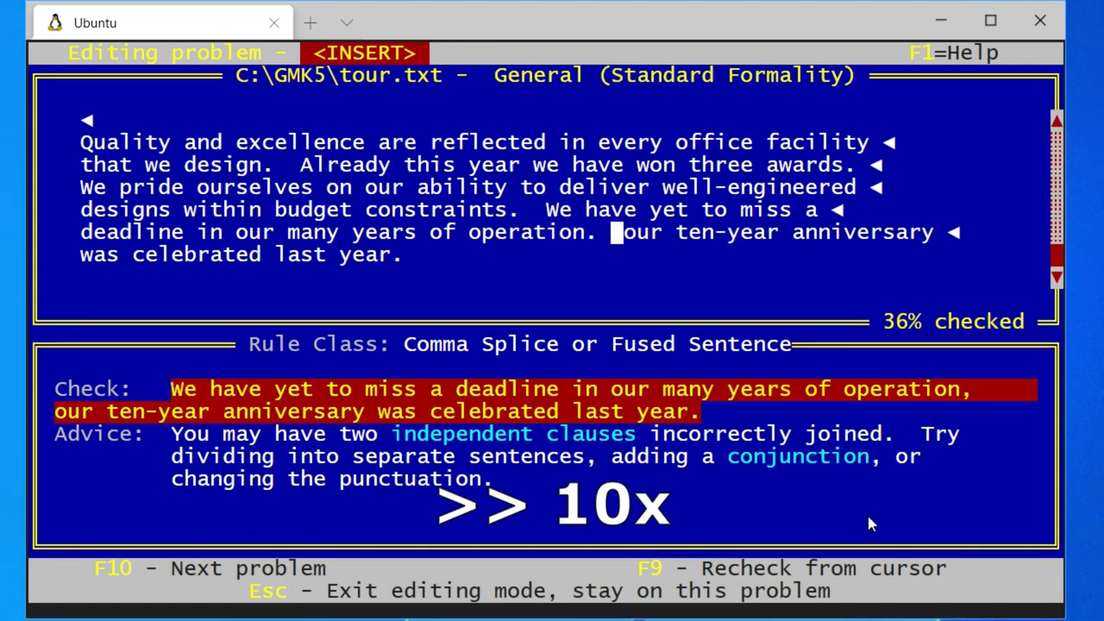
{"action": "key", "text": "Down"}
{"action": "key", "text": "Delete"}
{"action": "key", "text": "Delete"}
{"action": "key", "text": "Delete"}
{"action": "key", "text": "Delete"}
{"action": "key", "text": "Delete"}
{"action": "key", "text": "Delete"}
{"action": "key", "text": "Delete"}
{"action": "key", "text": "Delete"}
{"action": "key", "text": "Delete"}
{"action": "key", "text": "Delete"}
{"action": "key", "text": "Delete"}
{"action": "key", "text": "Delete"}
{"action": "key", "text": "Delete"}
{"action": "key", "text": "Delete"}
{"action": "key", "text": "Delete"}
{"action": "key", "text": "Delete"}
{"action": "key", "text": "Up"}
{"action": "key", "text": "Up"}
{"action": "key", "text": "Right"}
{"action": "key", "text": "Right"}
{"action": "key", "text": "Right"}
{"action": "key", "text": "Right"}
{"action": "key", "text": "F9"}
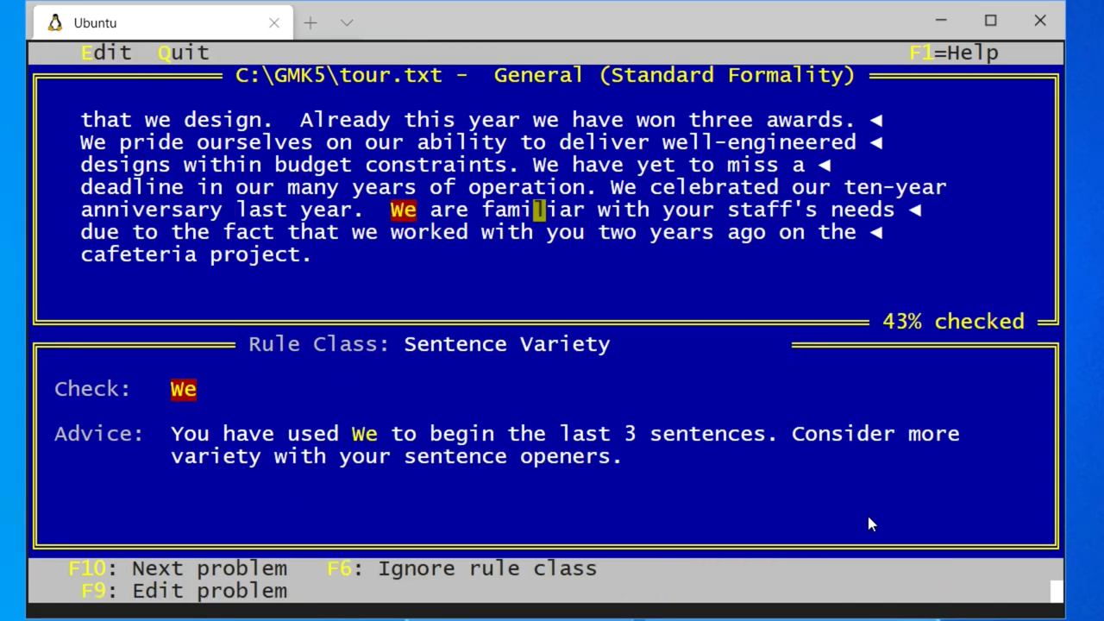
Skip sentence-variety and passive-voice advice; replace 'due to the fact that' with because and 2 with two
{"action": "key", "text": "F10"}
{"action": "key", "text": "F5"}
{"action": "key", "text": "F10"}
{"action": "key", "text": "F5"}
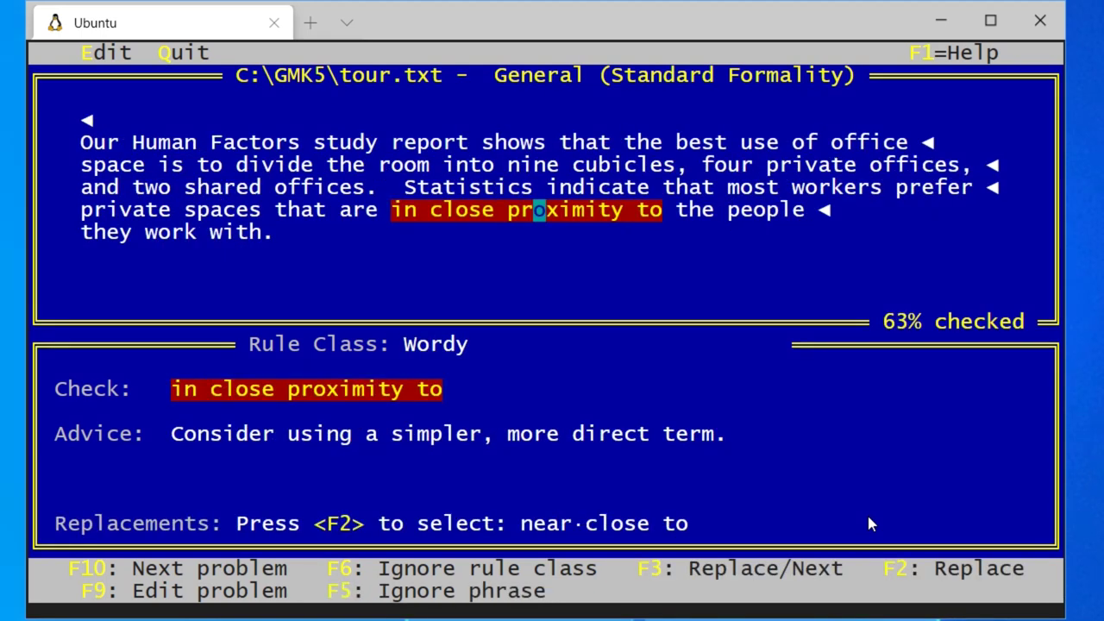
Change 'in close proximity to' to 'close to' and indicate to show, keeping principle unchanged
{"action": "key", "text": "F2"}
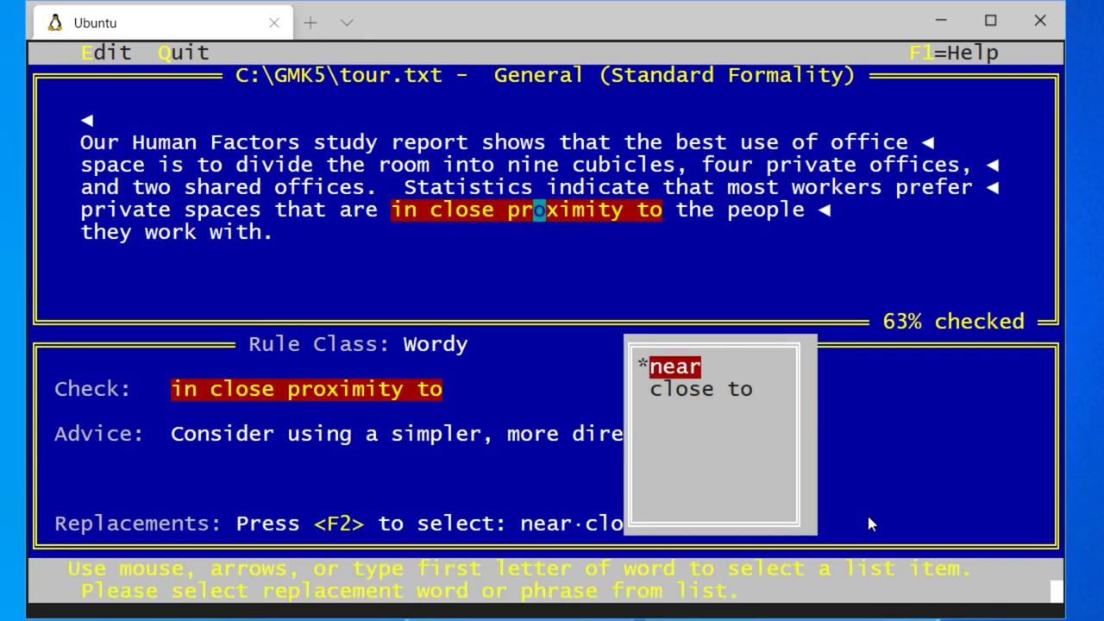
{"action": "key", "text": "Down"}
{"action": "key", "text": "Return"}
{"action": "key", "text": "F2"}
{"action": "key", "text": "Return"}
{"action": "key", "text": "F2"}
{"action": "key", "text": "F2"}
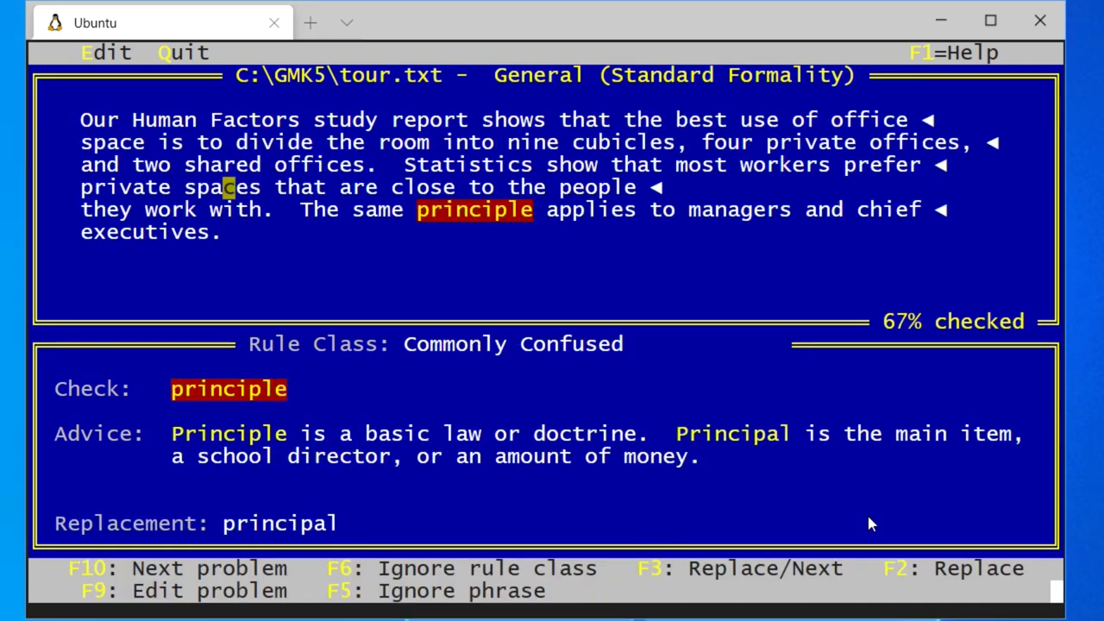
{"action": "key", "text": "F2"}
{"action": "key", "text": "F2"}
{"action": "key", "text": "F2"}
{"action": "key", "text": "F2"}
{"action": "key", "text": "F10"}
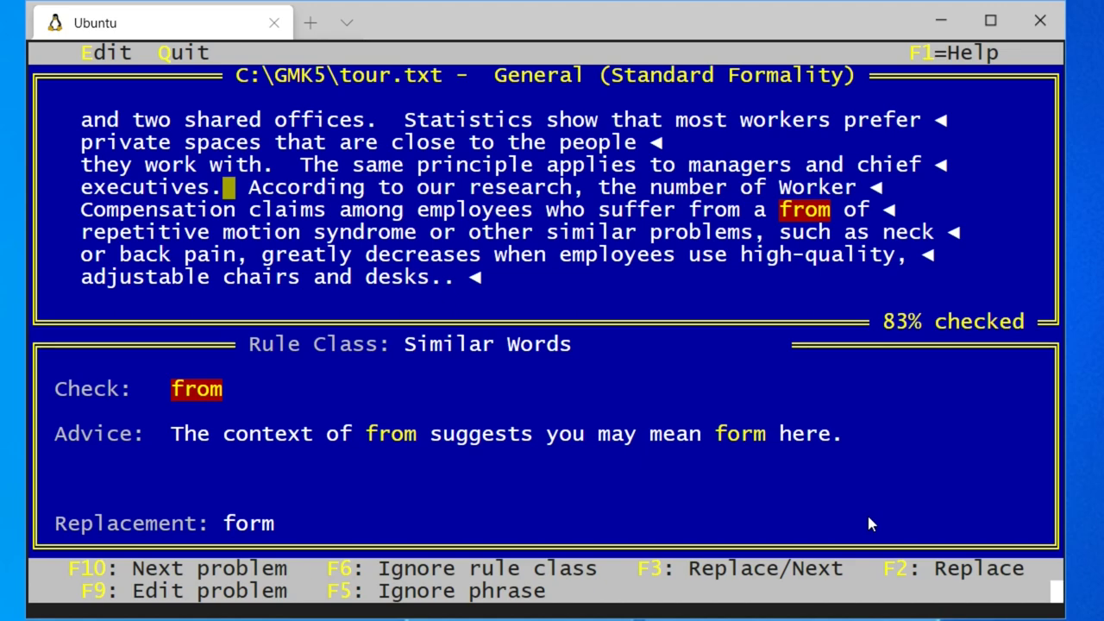
Replace from with form, finish checking, and save changes overwriting the tour.gbk backup
{"action": "key", "text": "F3"}
{"action": "key", "text": "F3"}
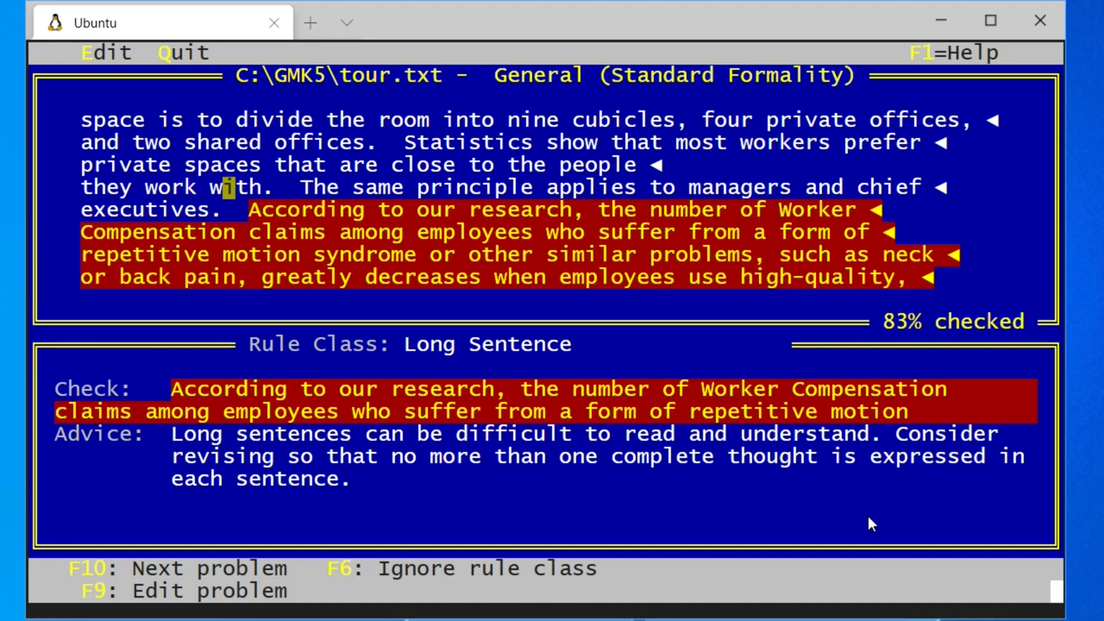
{"action": "key", "text": "q"}
{"action": "key", "text": "Return"}
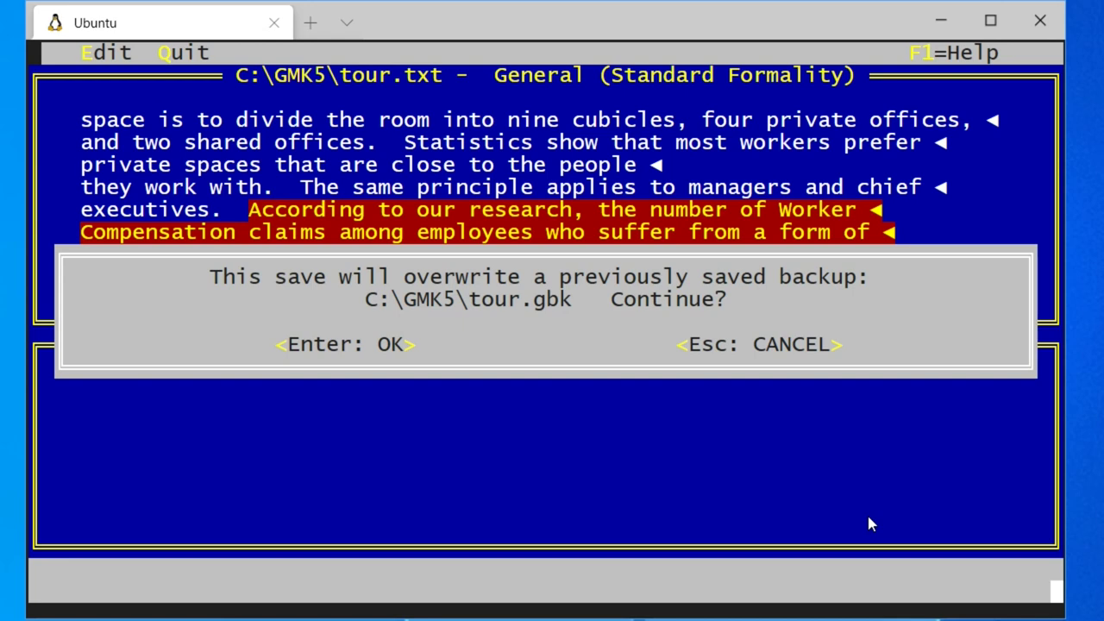
{"action": "key", "text": "Return"}
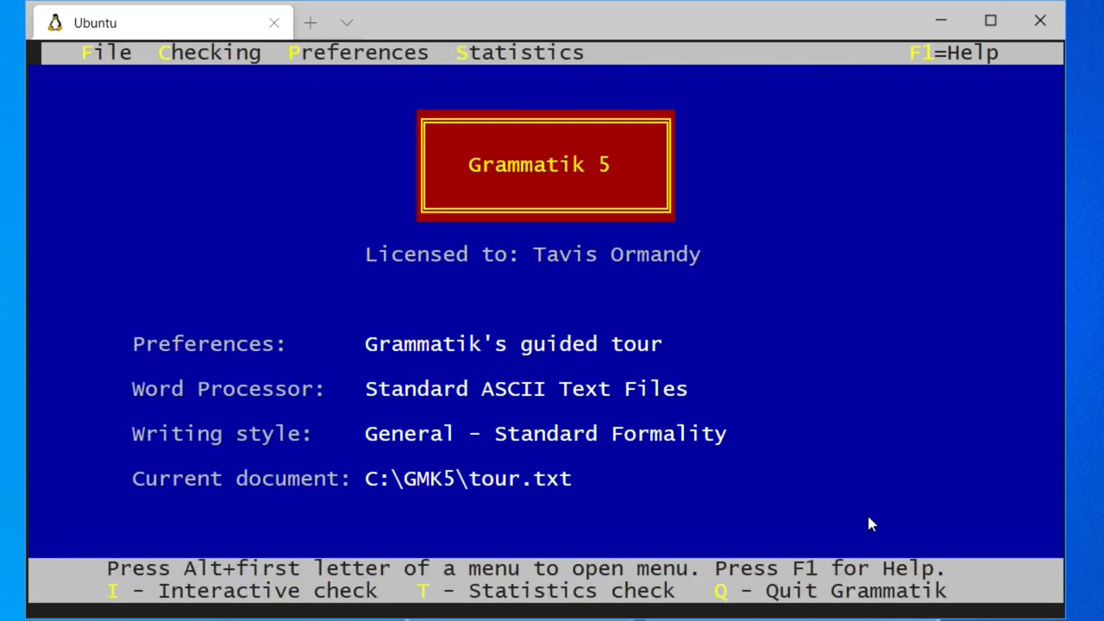
View the statistics and document summary for tour.txt
{"action": "key", "text": "alt+s"}
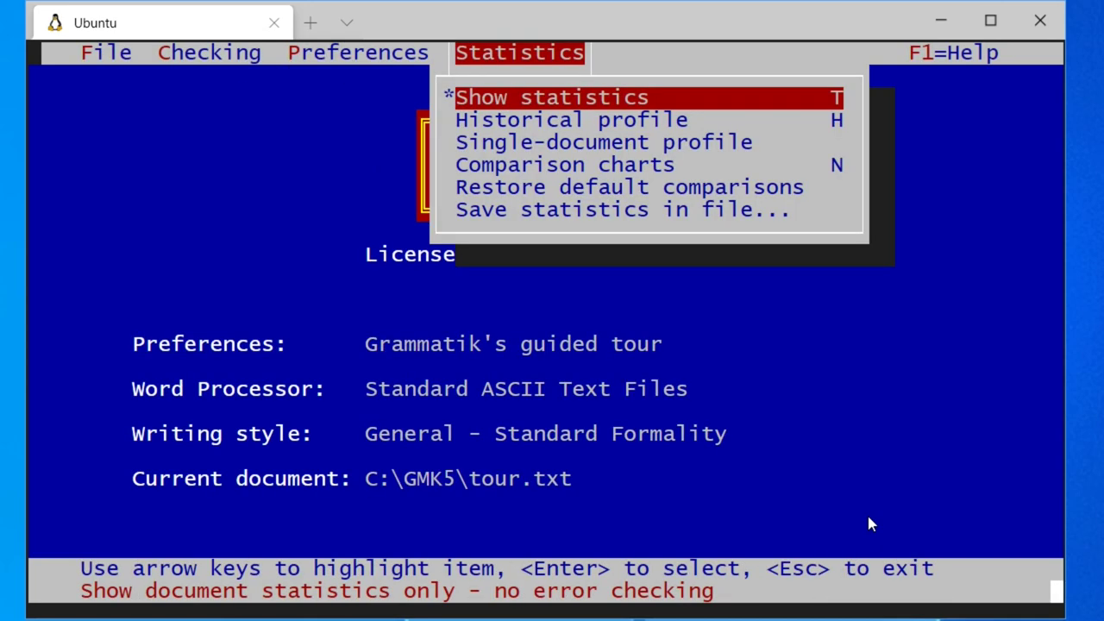
{"action": "key", "text": "Return"}
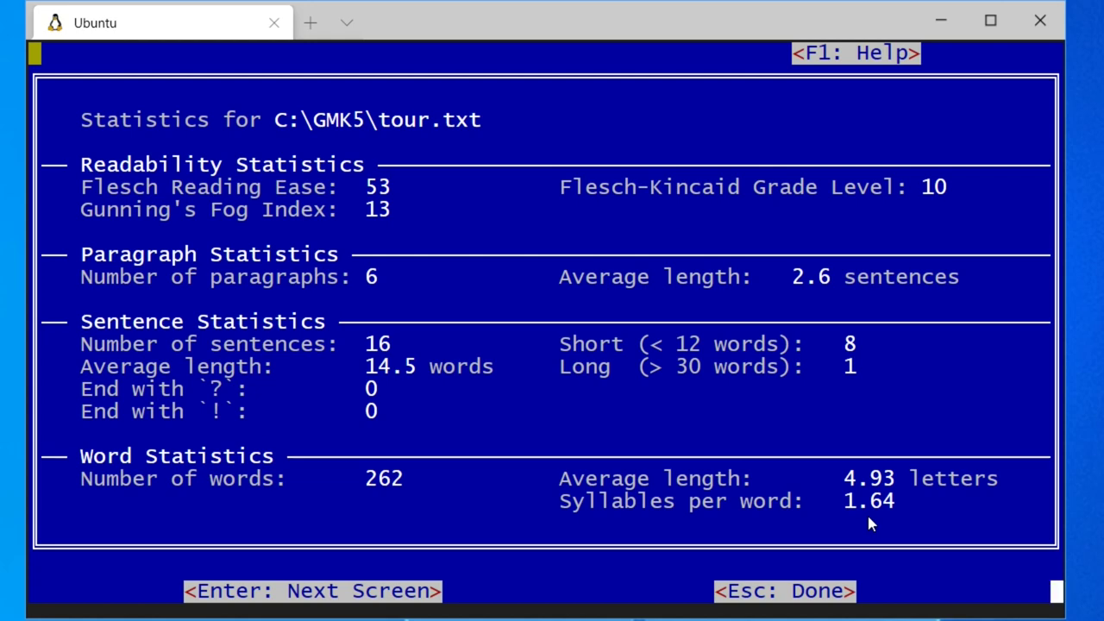
{"action": "key", "text": "Return"}
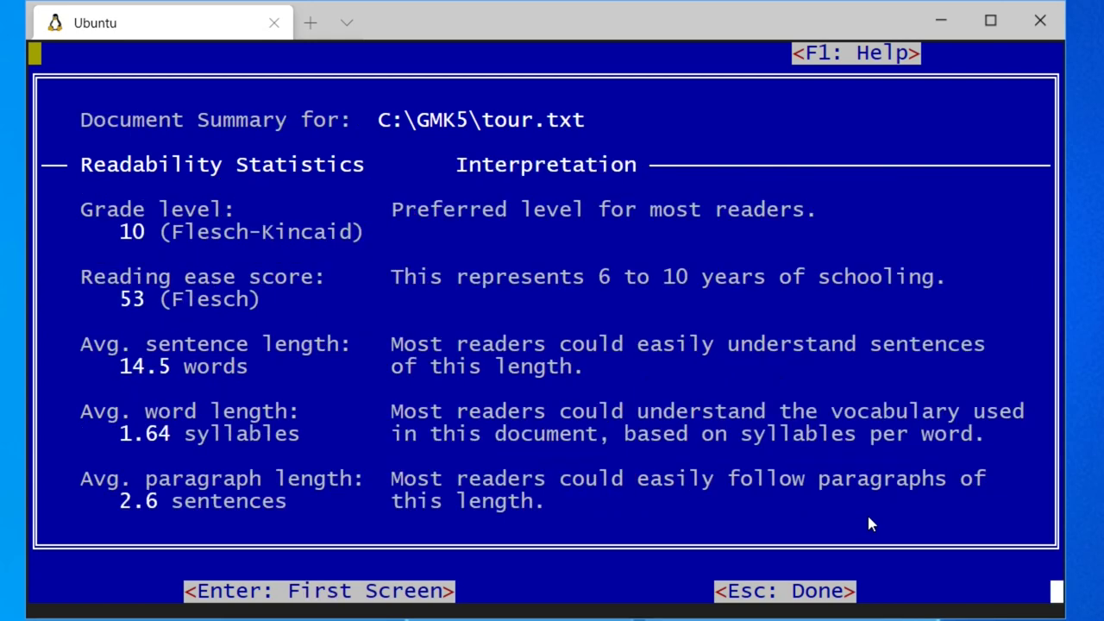
{"action": "key", "text": "Escape"}
Page through the historical profile of recently used words
{"action": "key", "text": "alt+s"}
{"action": "key", "text": "Down"}
{"action": "key", "text": "Return"}
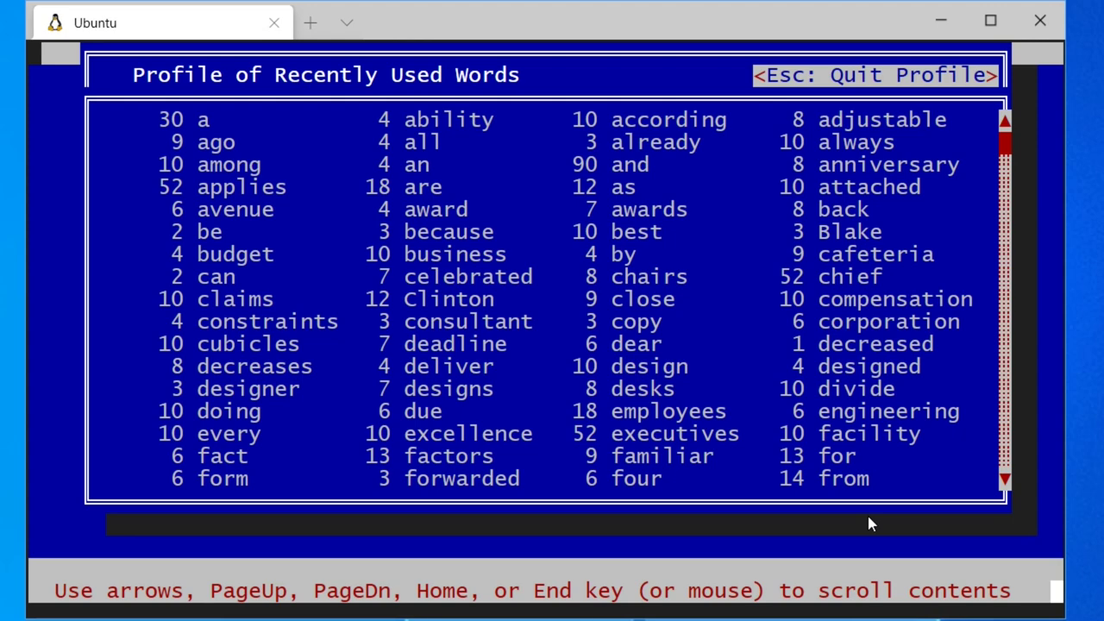
{"action": "key", "text": "Page_Down"}
{"action": "key", "text": "Page_Down"}
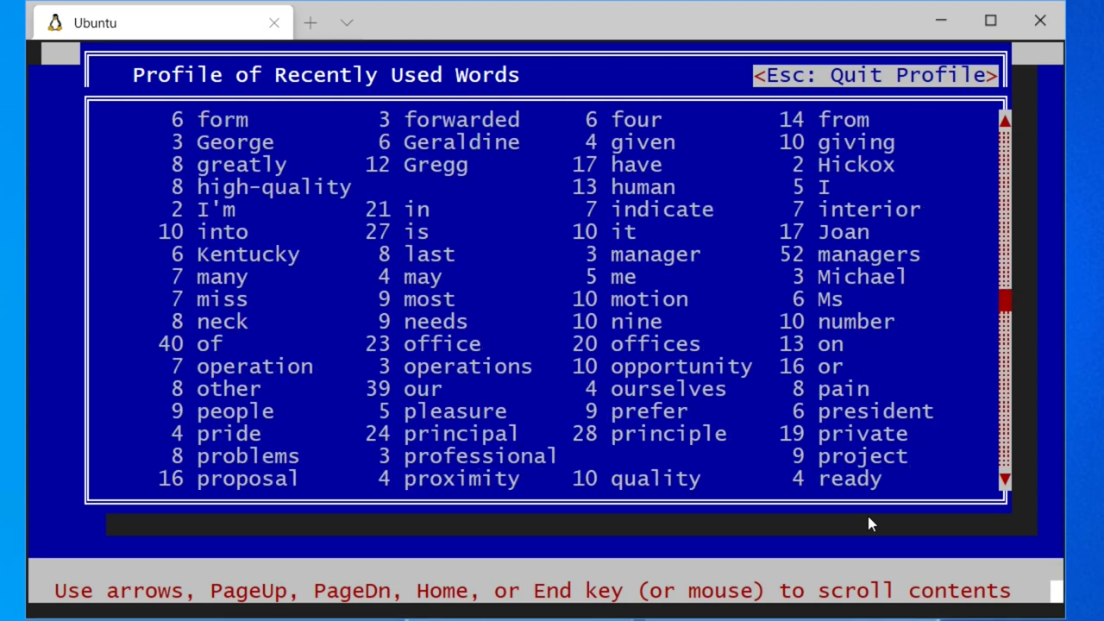
{"action": "key", "text": "Page_Up"}
{"action": "key", "text": "Page_Up"}
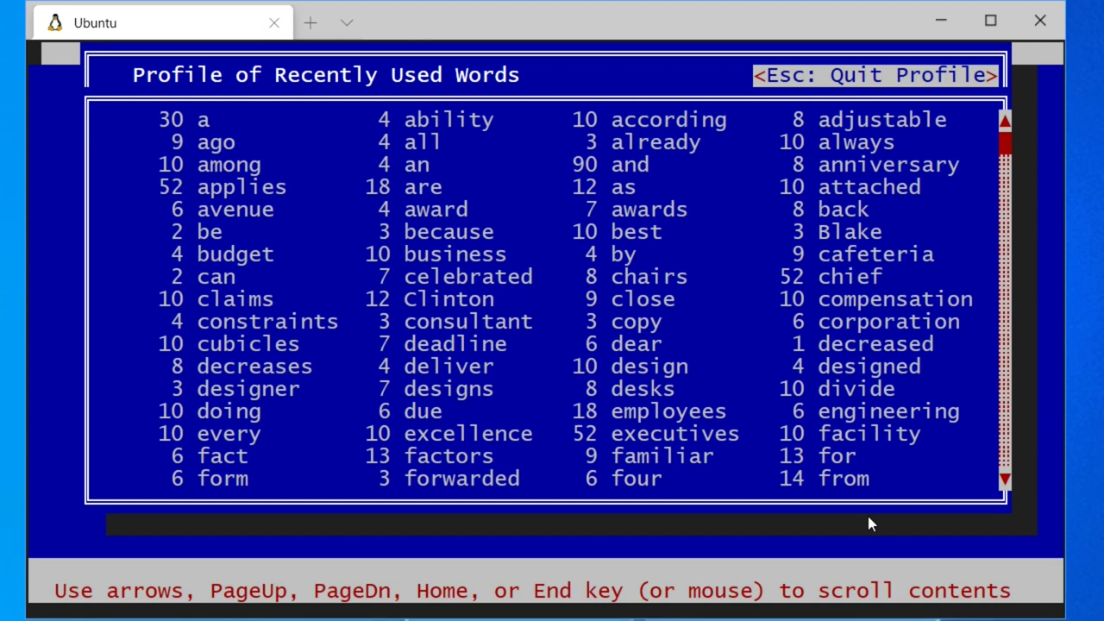
{"action": "key", "text": "Escape"}
View the readability comparison charts, then cancel replacing a standard reference
{"action": "key", "text": "alt+s"}
{"action": "key", "text": "Down"}
{"action": "key", "text": "Down"}
{"action": "key", "text": "Down"}
{"action": "key", "text": "Return"}
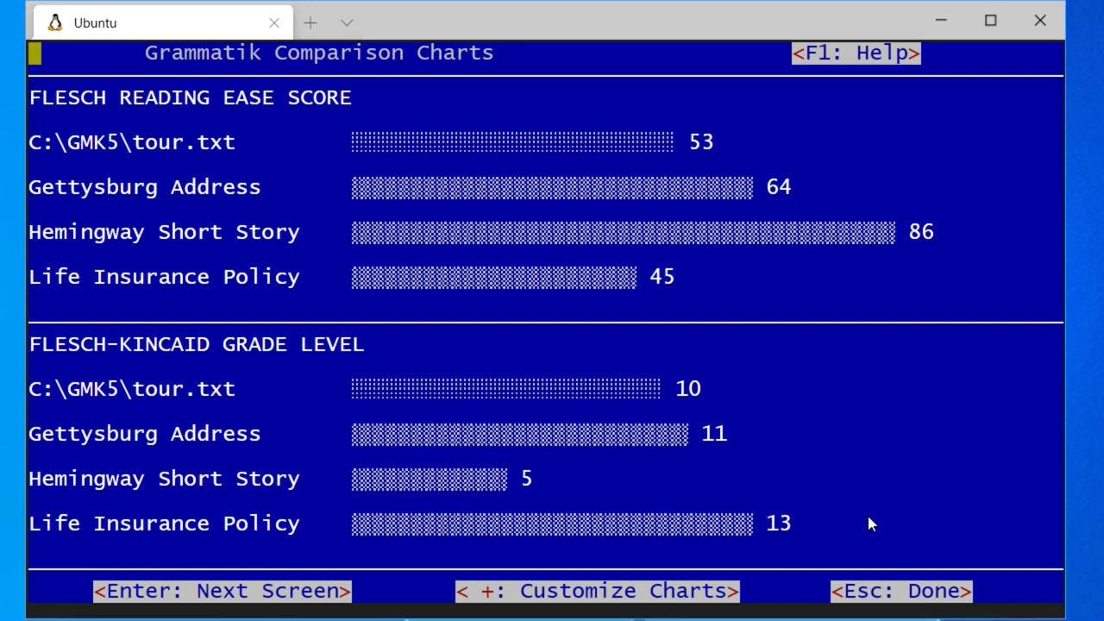
{"action": "key", "text": "plus"}
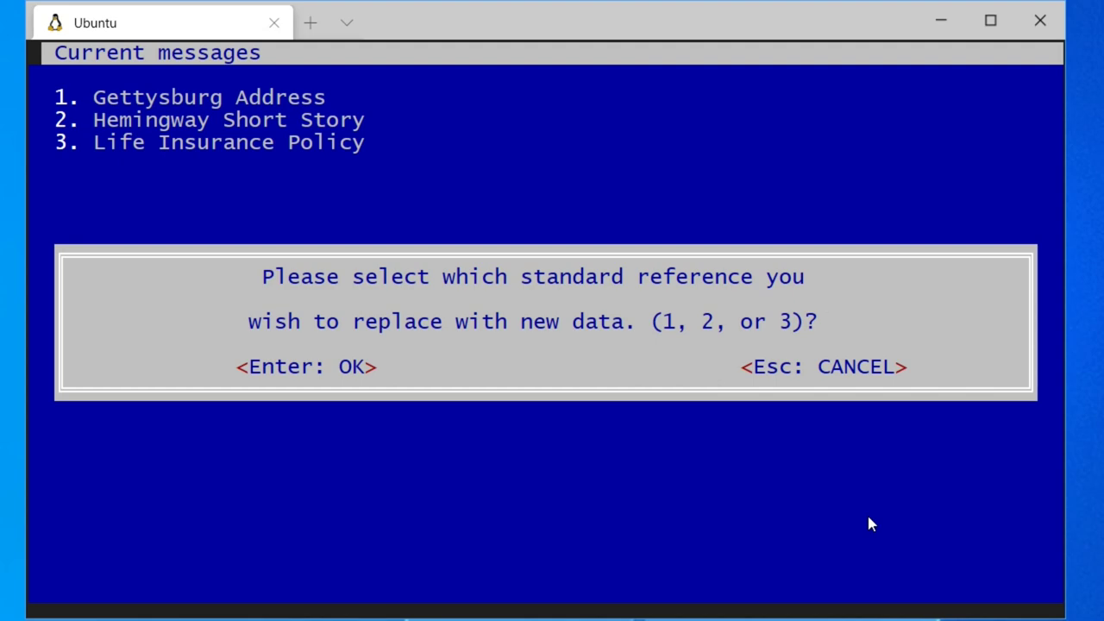
{"action": "key", "text": "Escape"}
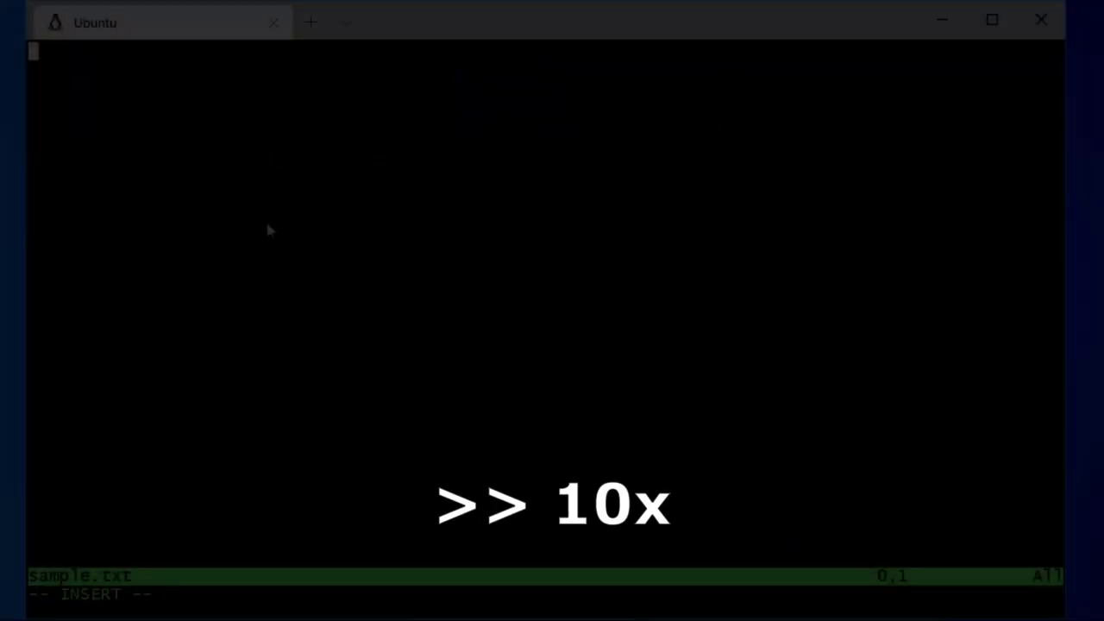
Type the two misspelled test sentences into sample.txt
{"action": "type", "text": "This is a test dokument, I am mispeeling words on purpose. Let's try too use incorrect grammar, to see if Grammatik can identify theem."}
{"action": "key", "text": "Return"}
{"action": "key", "text": "Return"}
{"action": "type", "text": "I don't know what else to write"}
Save sample.txt with :wq and type dosemu -term -E "in G:/ gmk -g sample.txt"
{"action": "key", "text": "Escape"}
{"action": "type", "text": ":wq"}
{"action": "key", "text": "Return"}
{"action": "type", "text": "dosemu -term -E \"in G:/ "}
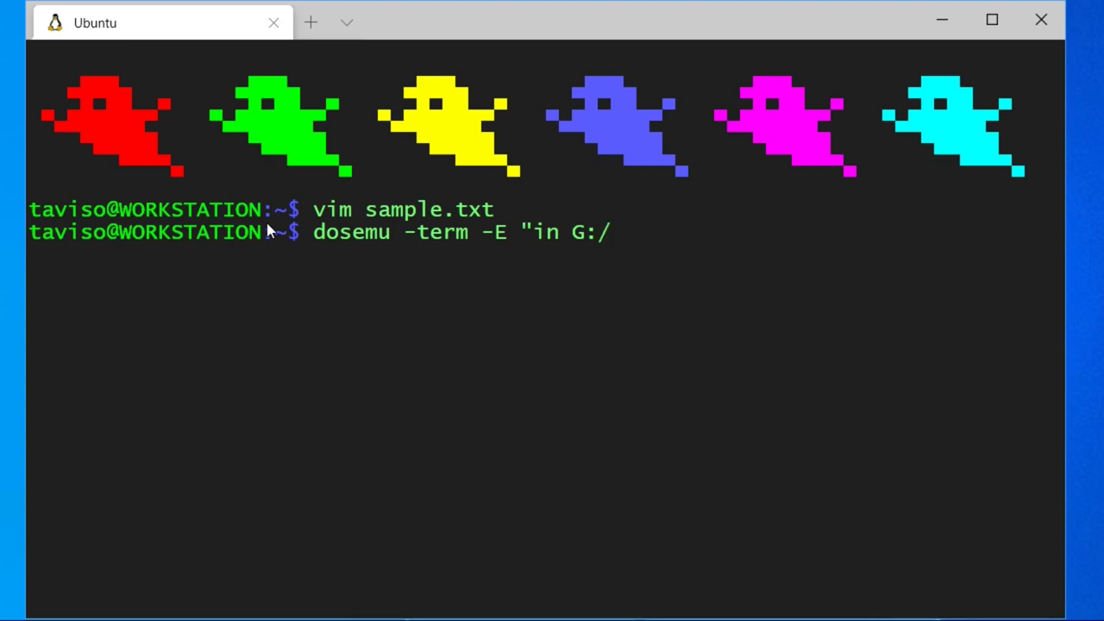
{"action": "type", "text": "gmk "}
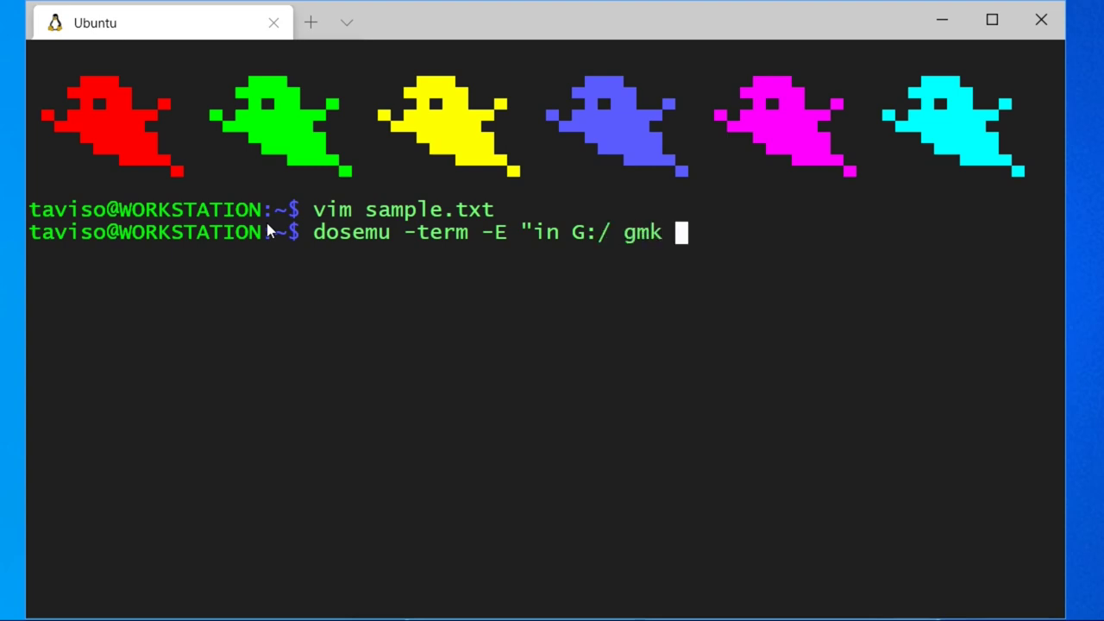
{"action": "type", "text": "-g sample.txt\""}
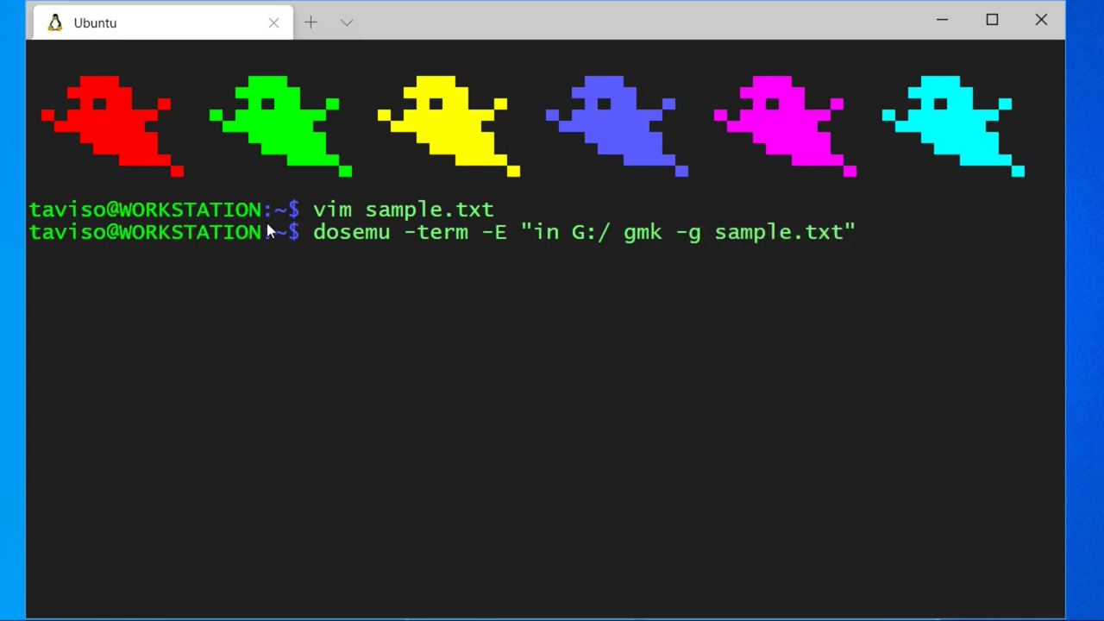
Run the DOSEMU check of sample.txt, replace dokument with document, and dismiss the no-replacement notice
{"action": "key", "text": "Return"}
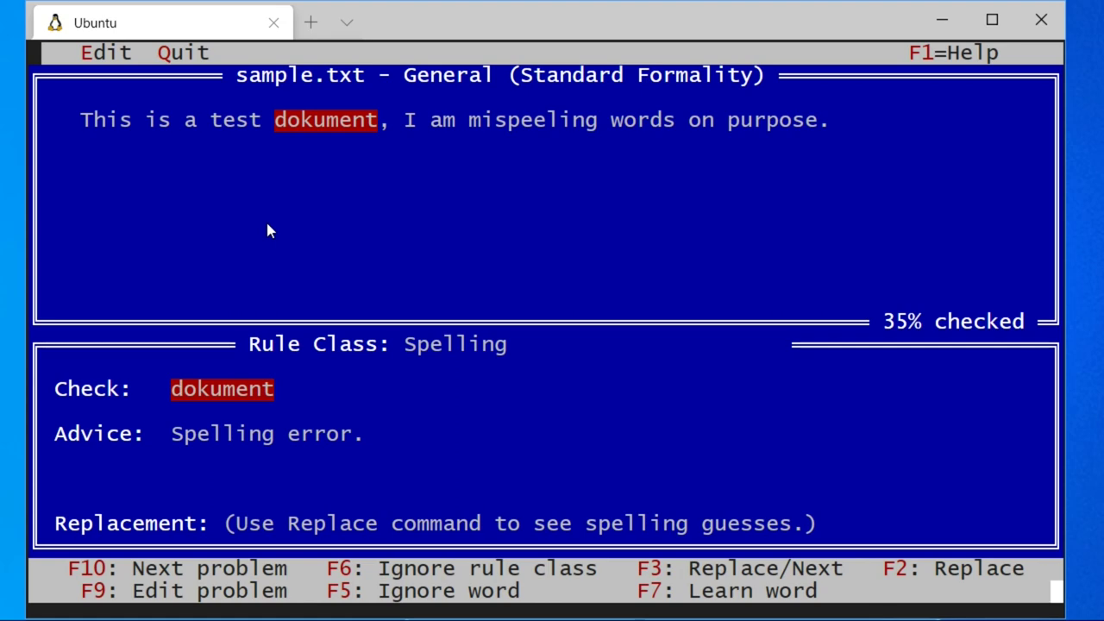
{"action": "key", "text": "F2"}
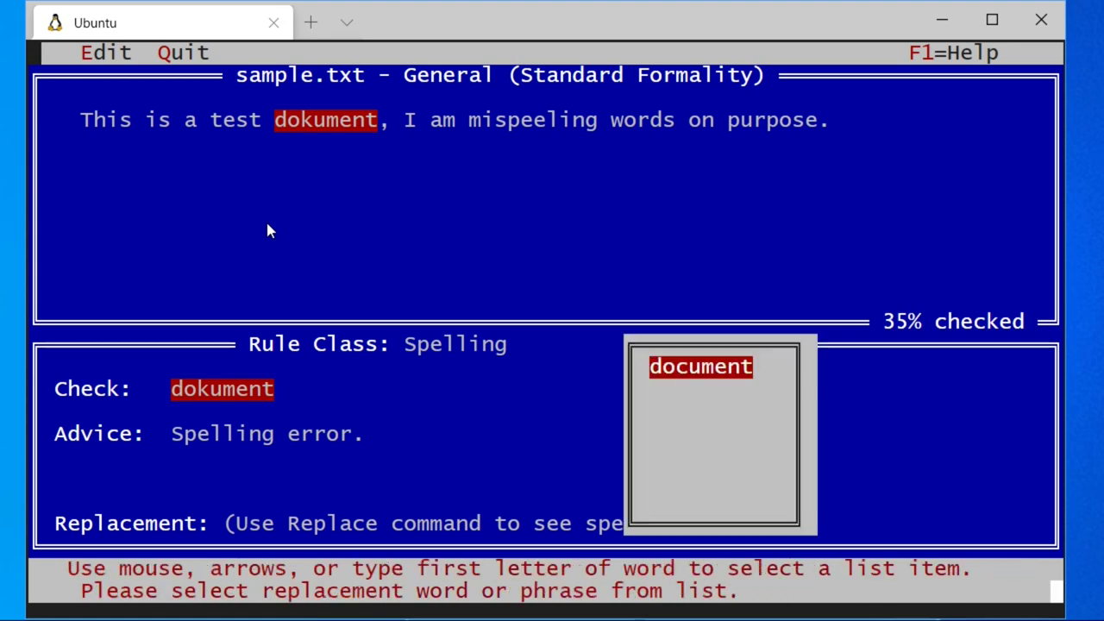
{"action": "key", "text": "Return"}
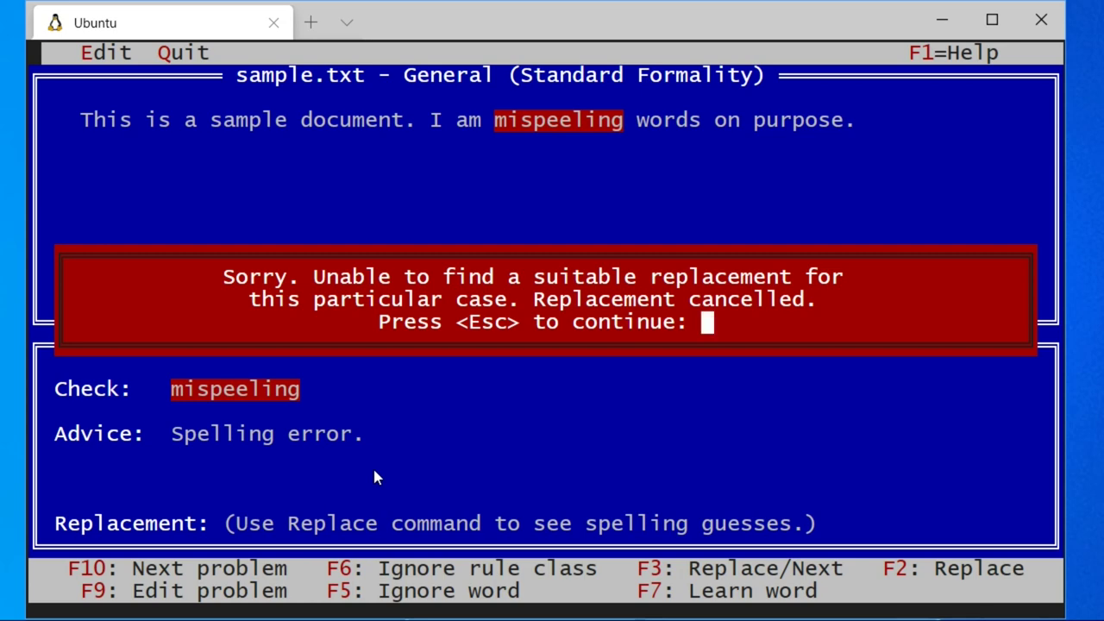
{"action": "key", "text": "Escape"}
Edit mispeeling directly to read misspelling
{"action": "key", "text": "F9"}
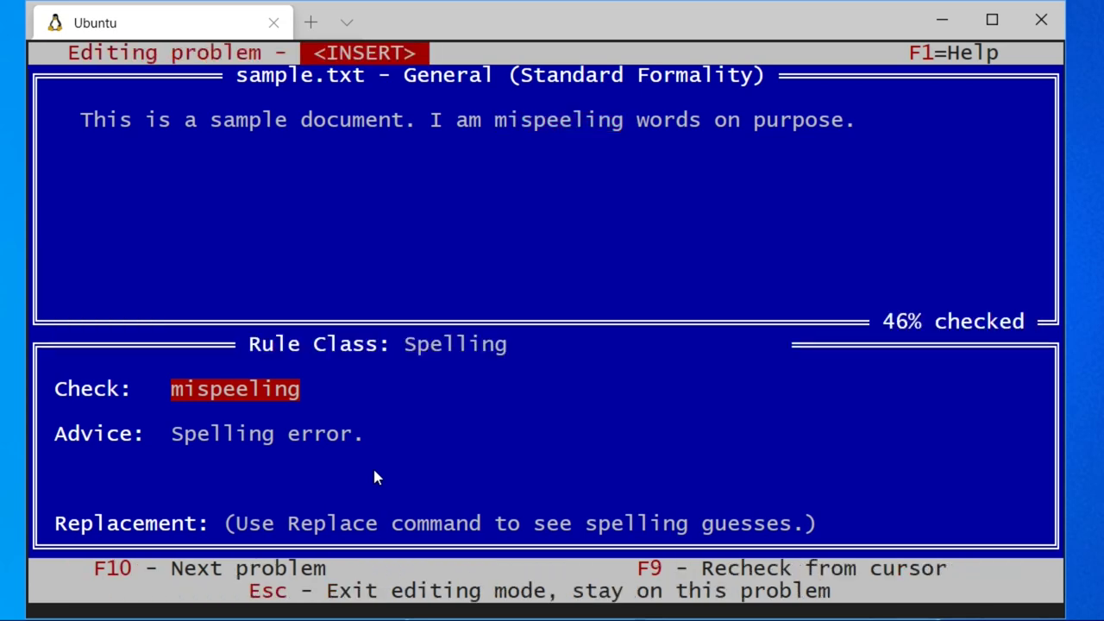
{"action": "key", "text": "Right"}
{"action": "key", "text": "Right"}
{"action": "key", "text": "Right"}
{"action": "key", "text": "Right"}
{"action": "key", "text": "Right"}
{"action": "key", "text": "BackSpace"}
{"action": "key", "text": "Left"}
{"action": "key", "text": "Left"}
{"action": "type", "text": "s"}
{"action": "key", "text": "ctrl+Left"}
{"action": "key", "text": "ctrl+Left"}
Skip the remaining problems, save the corrections, and exit back to the shell
{"action": "key", "text": "F10"}
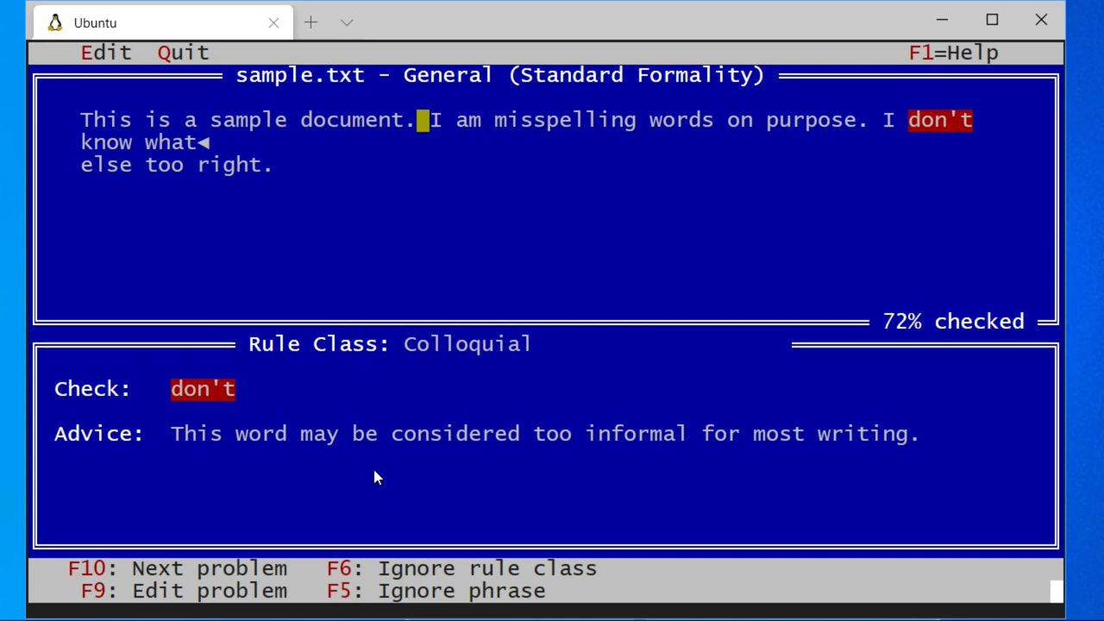
{"action": "key", "text": "F10"}
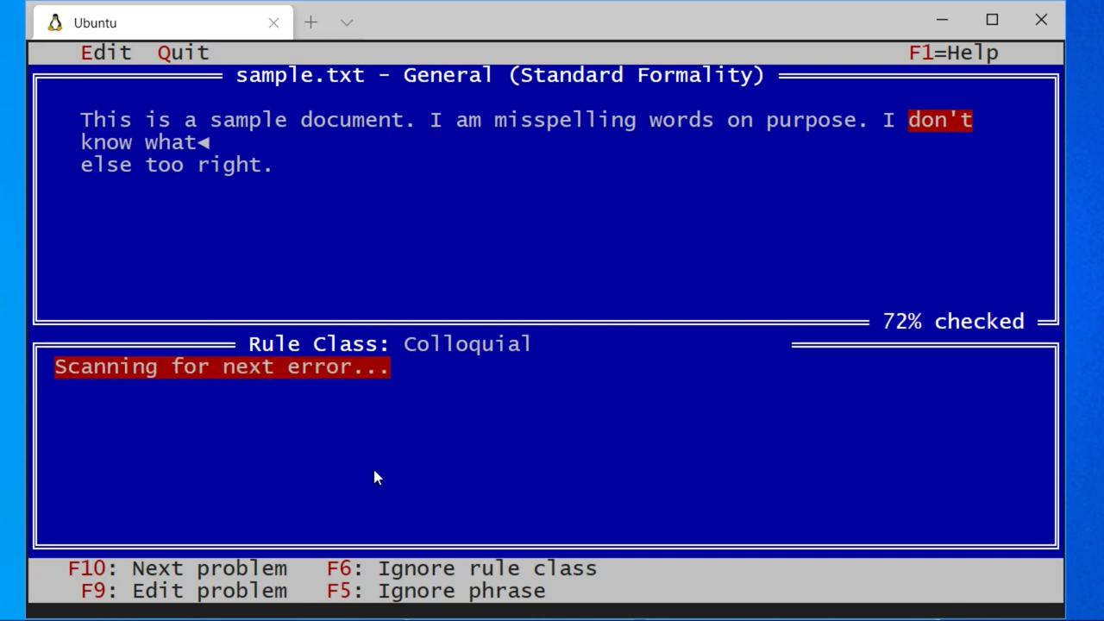
{"action": "key", "text": "Return"}
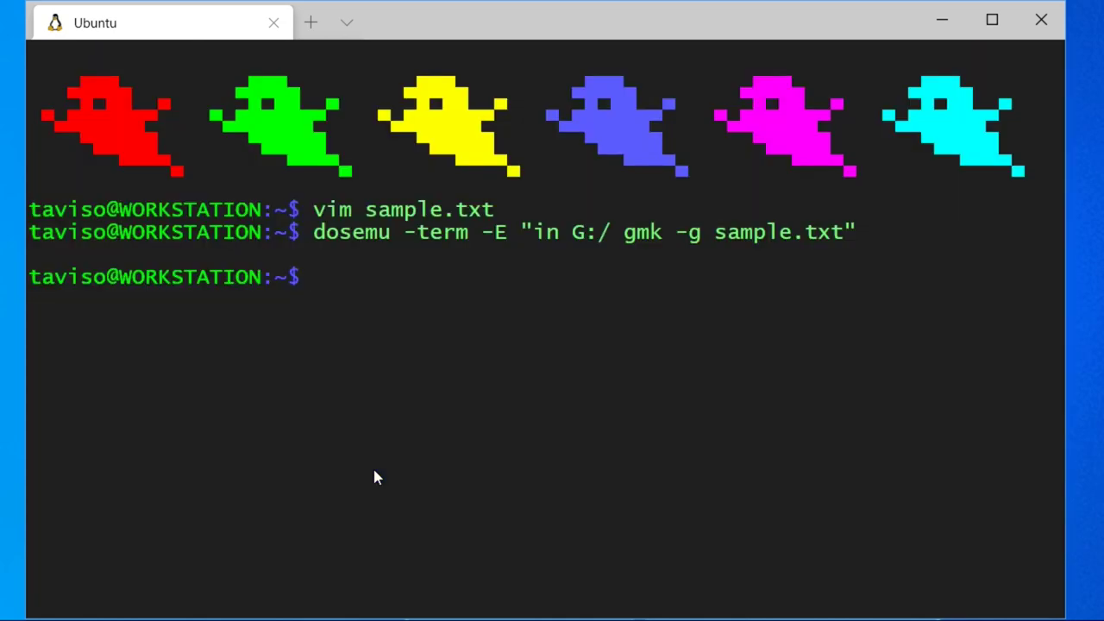
{"action": "type", "text": "vim sample."}
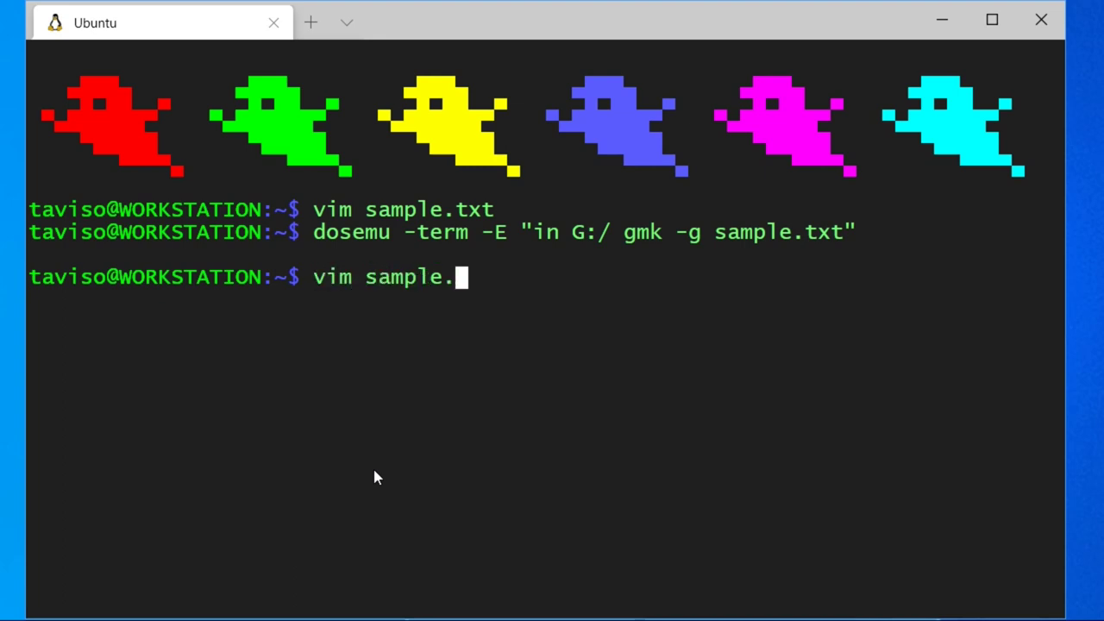
{"action": "type", "text": "txt"}
{"action": "key", "text": "Return"}
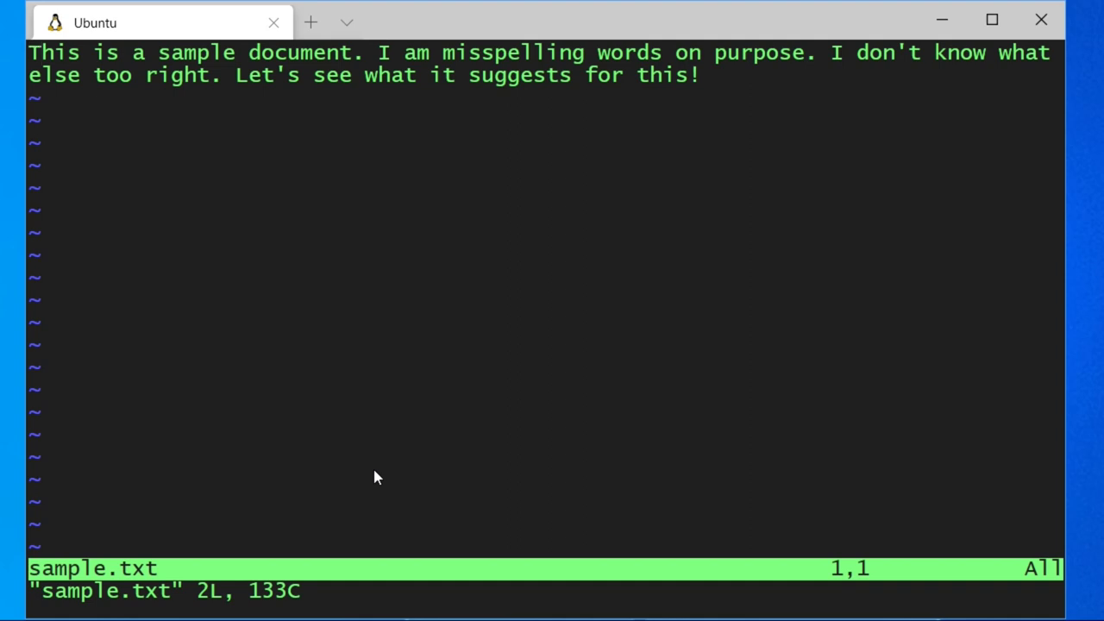
{"action": "key", "text": "Escape"}
{"action": "type", "text": ":q"}
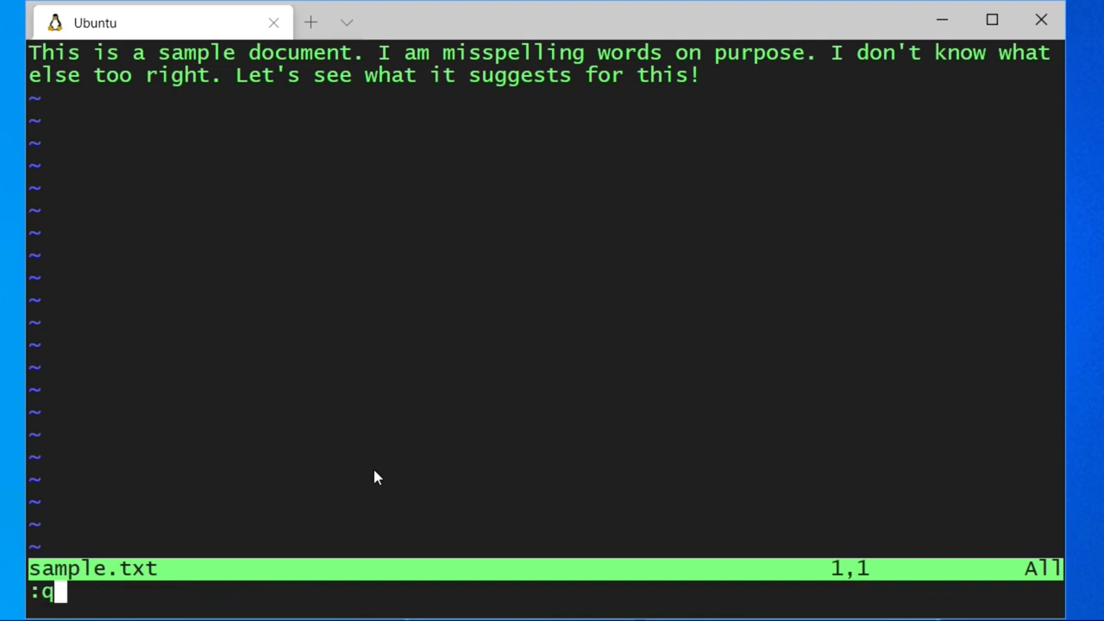
{"action": "key", "text": "Return"}
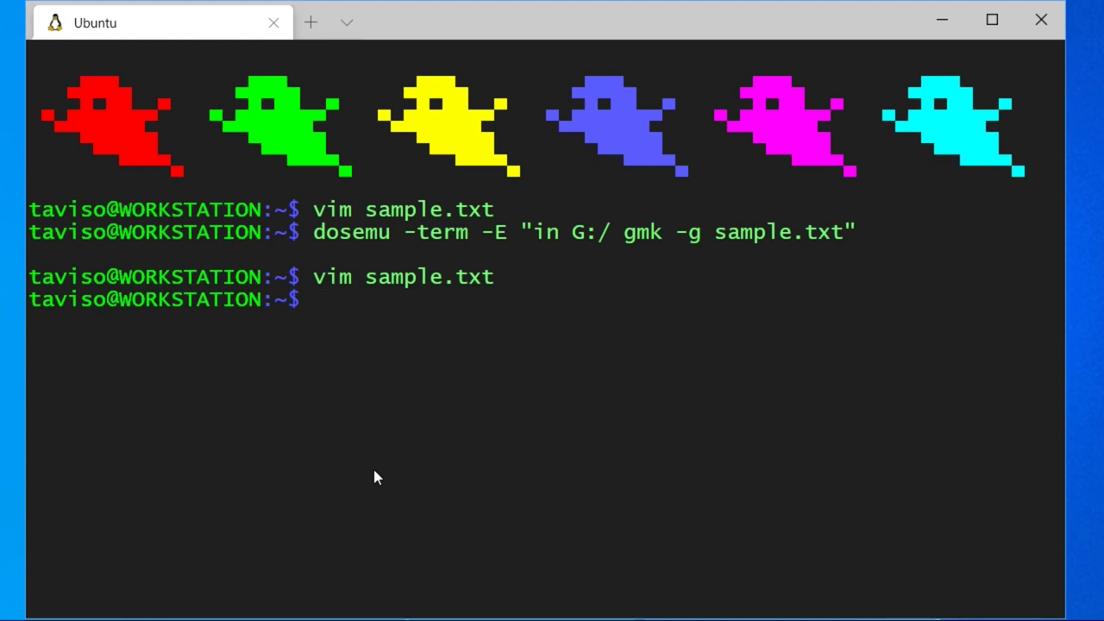
Define the bash function gmk() { dosemu -term -E "in G:/ gmk -g $1"; }, fixing its missing quote, then run gmk sample.txt
{"action": "type", "text": "function gmk() { dosemu -term -E \"in G:/ gmk -g $1;"}
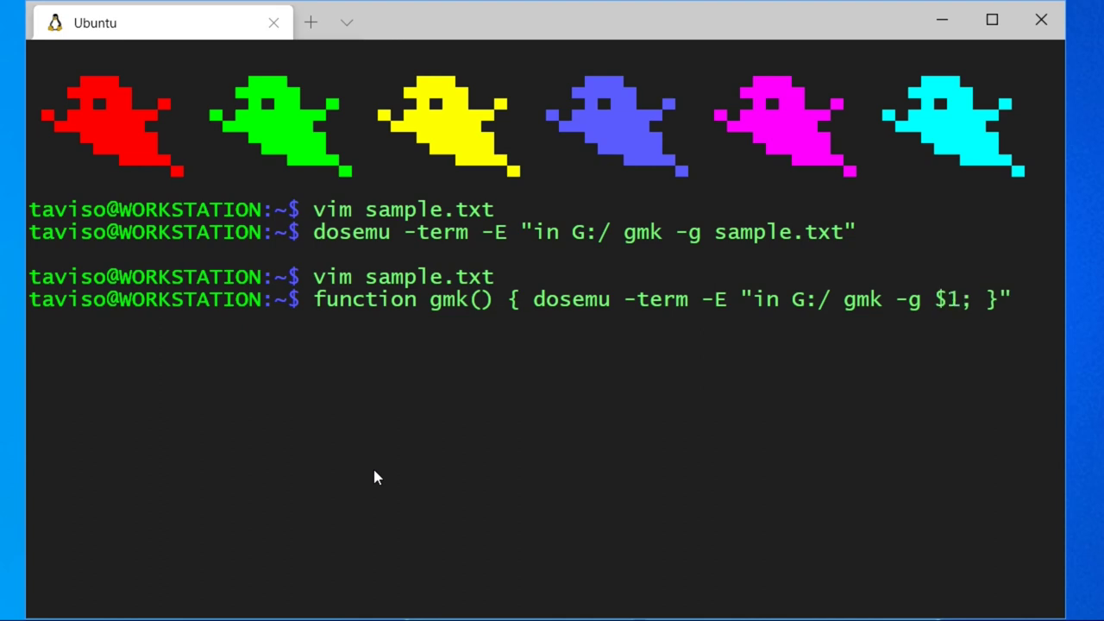
{"action": "key", "text": "BackSpace"}
{"action": "key", "text": "Return"}
{"action": "key", "text": "ctrl+c"}
{"action": "key", "text": "Up"}
{"action": "key", "text": "Left"}
{"action": "key", "text": "Left"}
{"action": "key", "text": "Left"}
{"action": "type", "text": "\""}
{"action": "key", "text": "Return"}
{"action": "type", "text": "gmk sample.txt"}
{"action": "key", "text": "Return"}
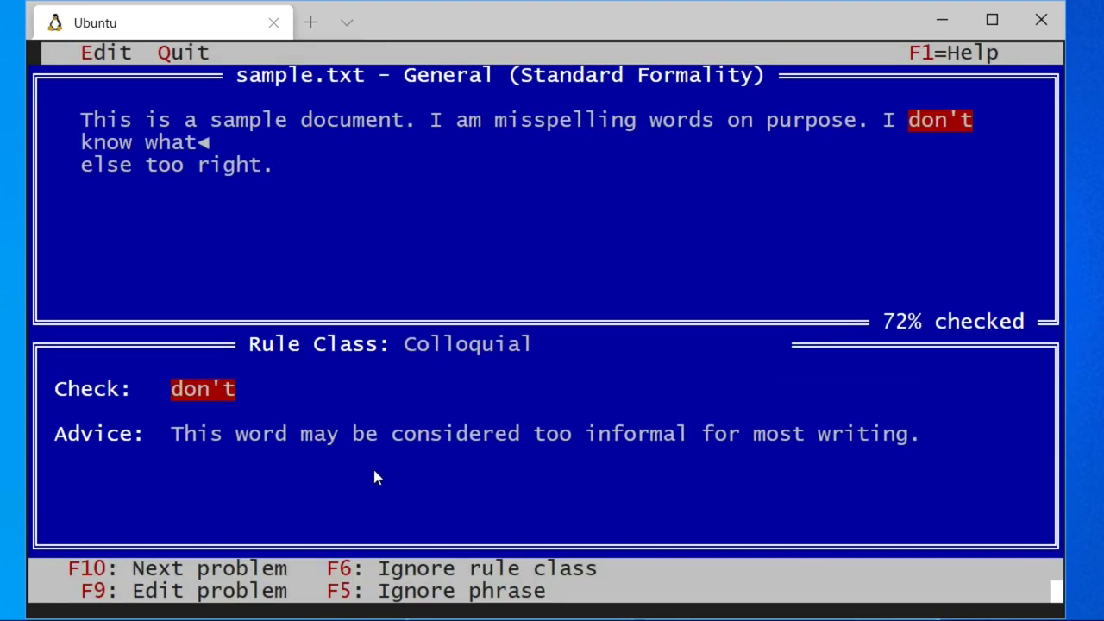